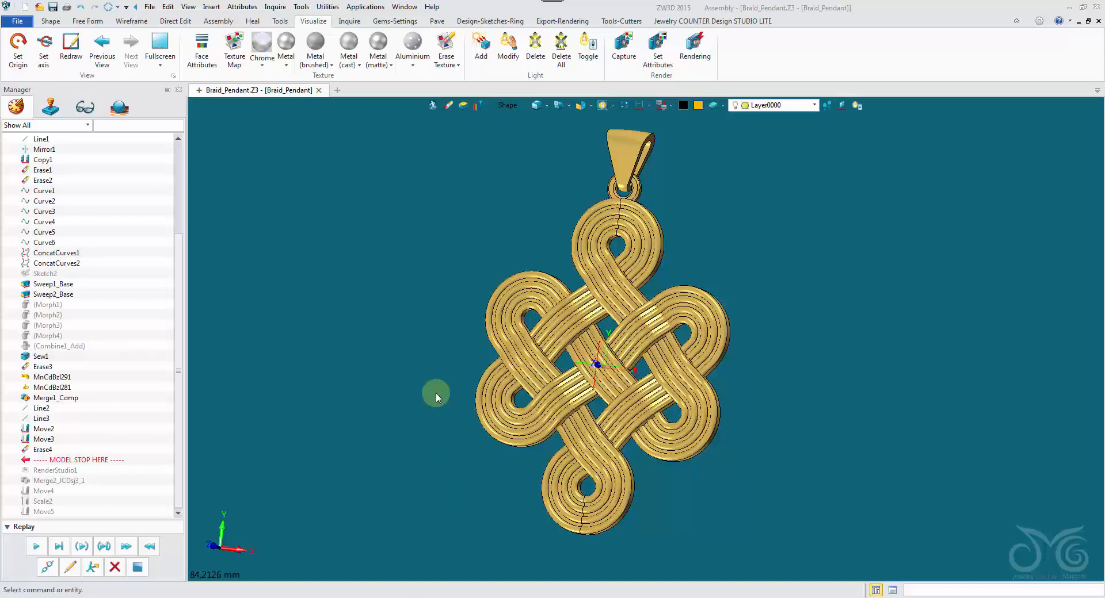
Examine the braid pendant from the front, side and back to judge the relief and depth of its woven bands
middle_click_drag(397, 367, 419, 392)
scroll(457, 344, "up", 2)
middle_click_drag(457, 343, 575, 163)
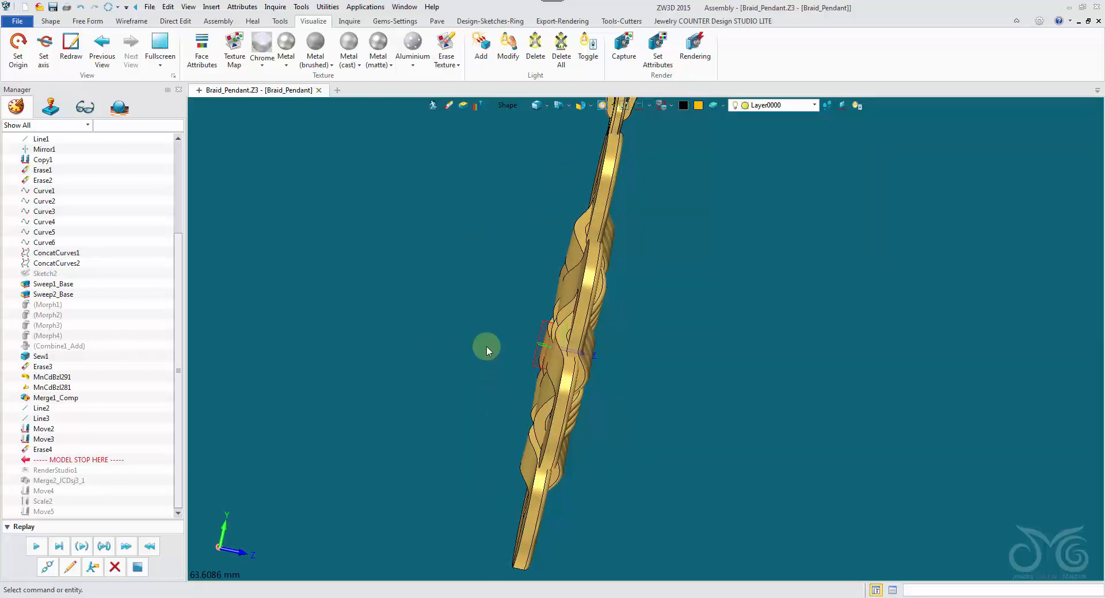
middle_click_drag(516, 325, 447, 434)
key("ctrl+Left")
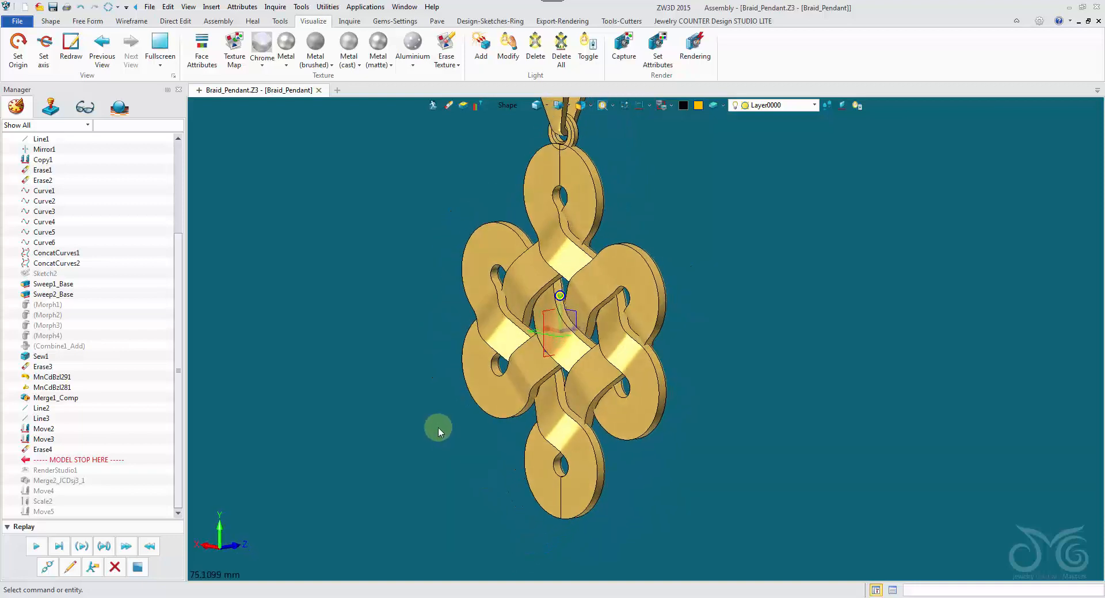
key("ctrl+Left")
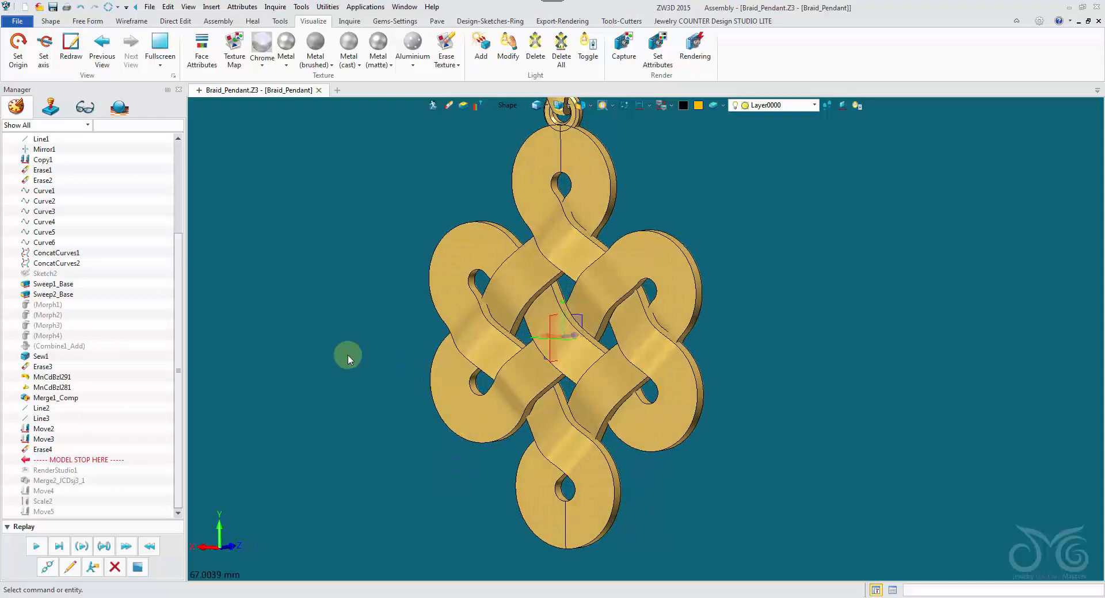
mouse_move(347, 355)
middle_mouse_down()
mouse_move(372, 347)
mouse_move(392, 305)
mouse_move(451, 254)
mouse_move(489, 256)
mouse_move(385, 377)
middle_mouse_up()
left_click(469, 356)
middle_click_drag(725, 410, 555, 382)
scroll(562, 379, "up", 3)
scroll(562, 380, "up", 1)
right_click_drag(562, 380, 559, 381)
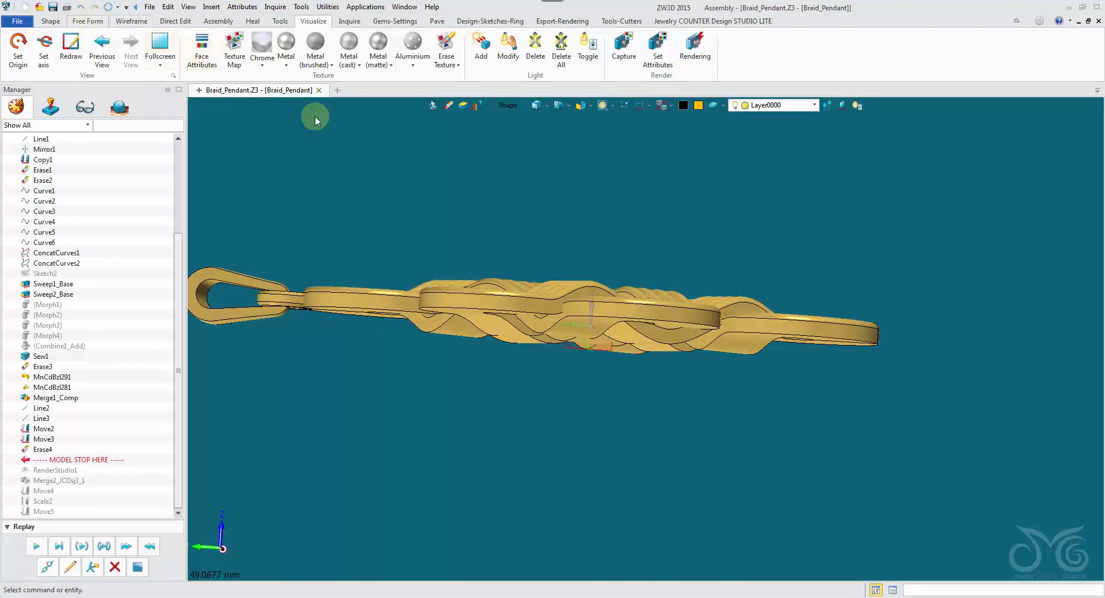
Create a datum plane parallel to the XY plane at the pendant's back with an offset of -2.25 mm
right_click(453, 168)
left_click(529, 228)
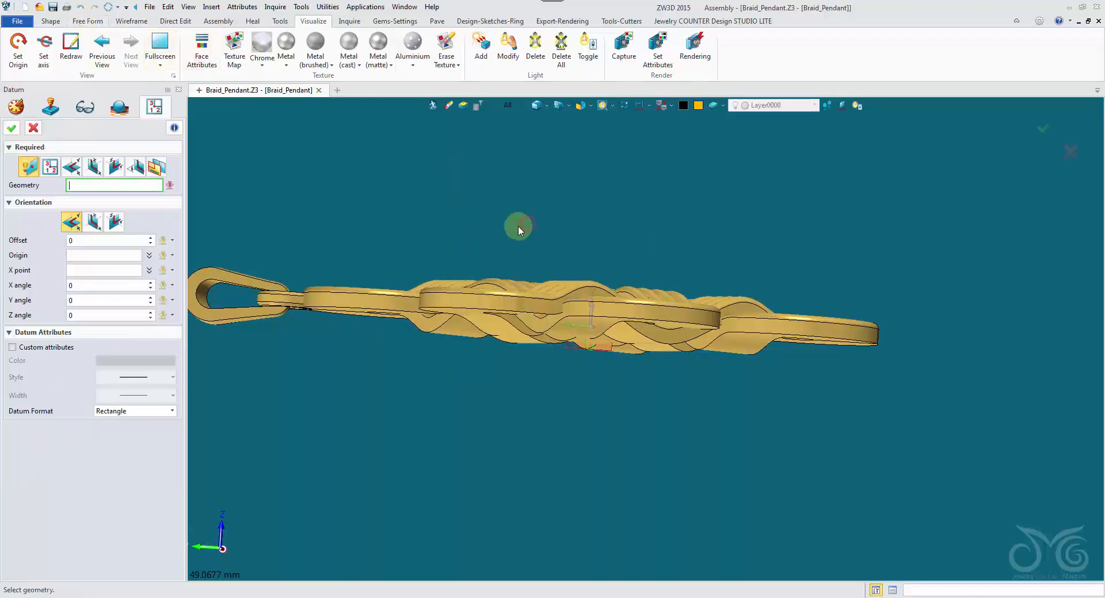
right_click_drag(518, 227, 497, 323)
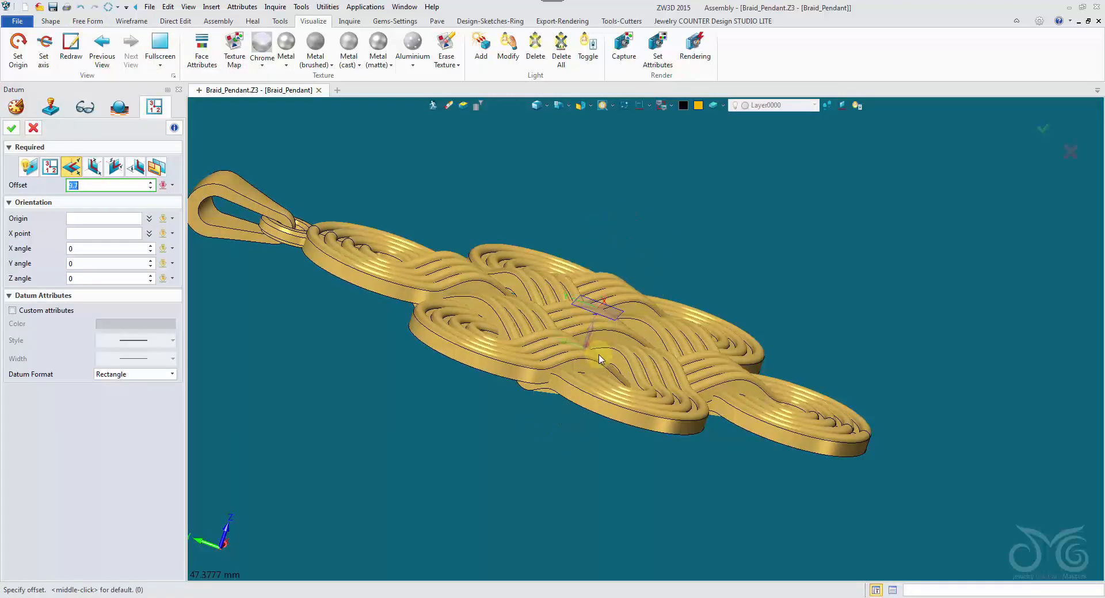
right_click_drag(582, 406, 586, 360)
scroll(587, 345, "up", 2)
right_click_drag(593, 290, 602, 276)
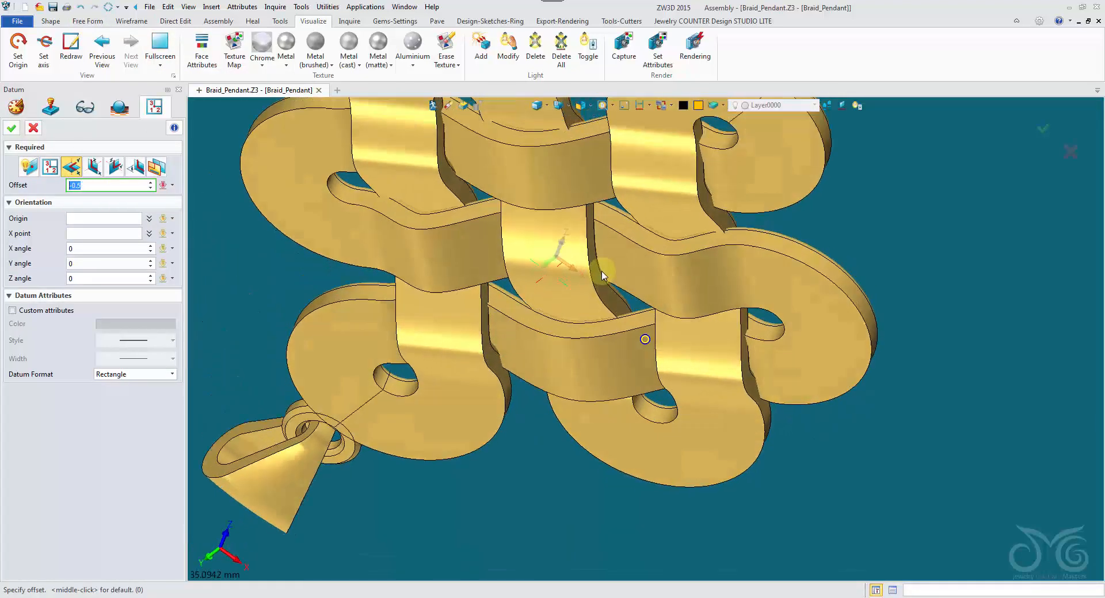
key("ctrl+f")
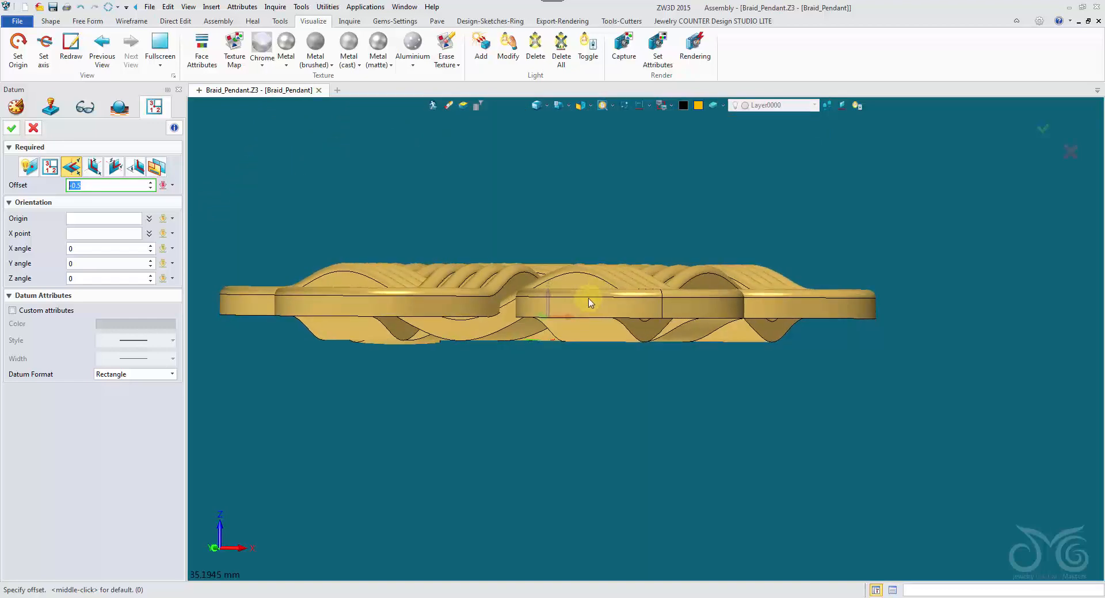
right_click_drag(566, 343, 574, 327)
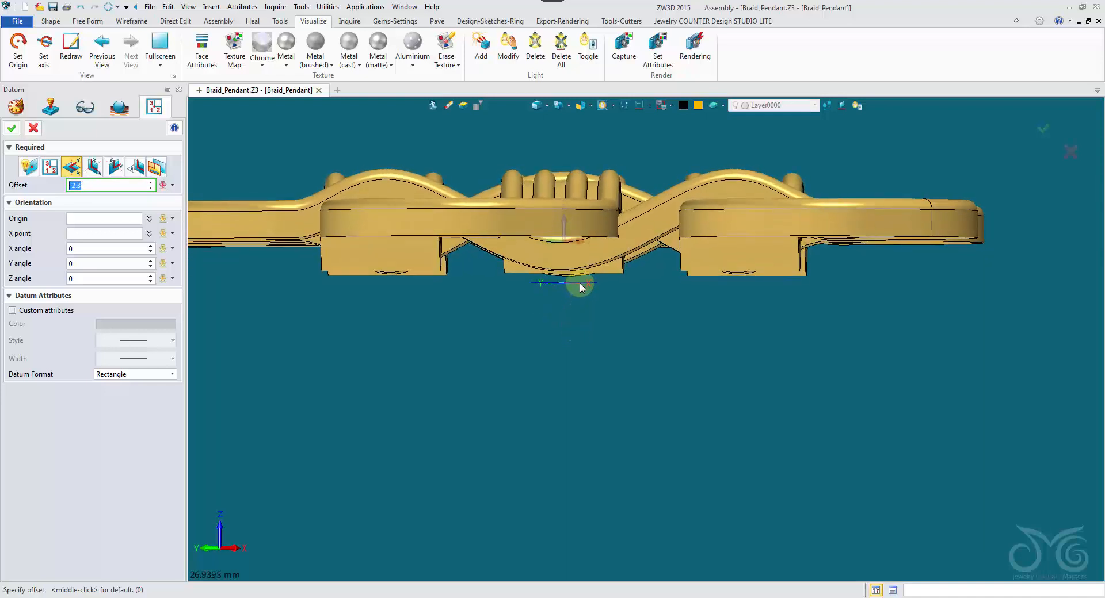
left_click(579, 281)
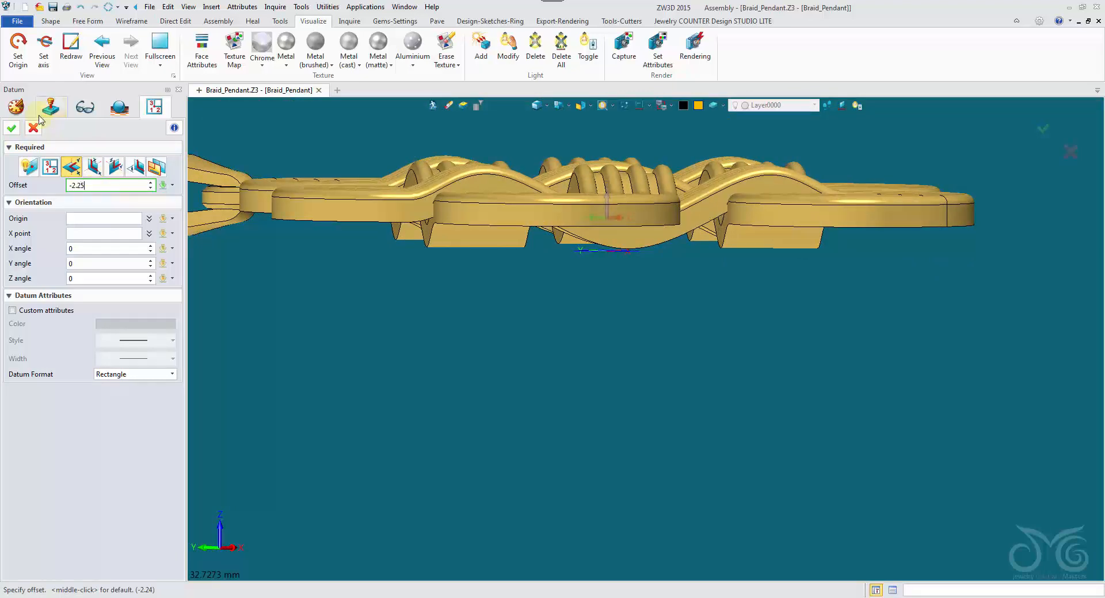
left_click(14, 130)
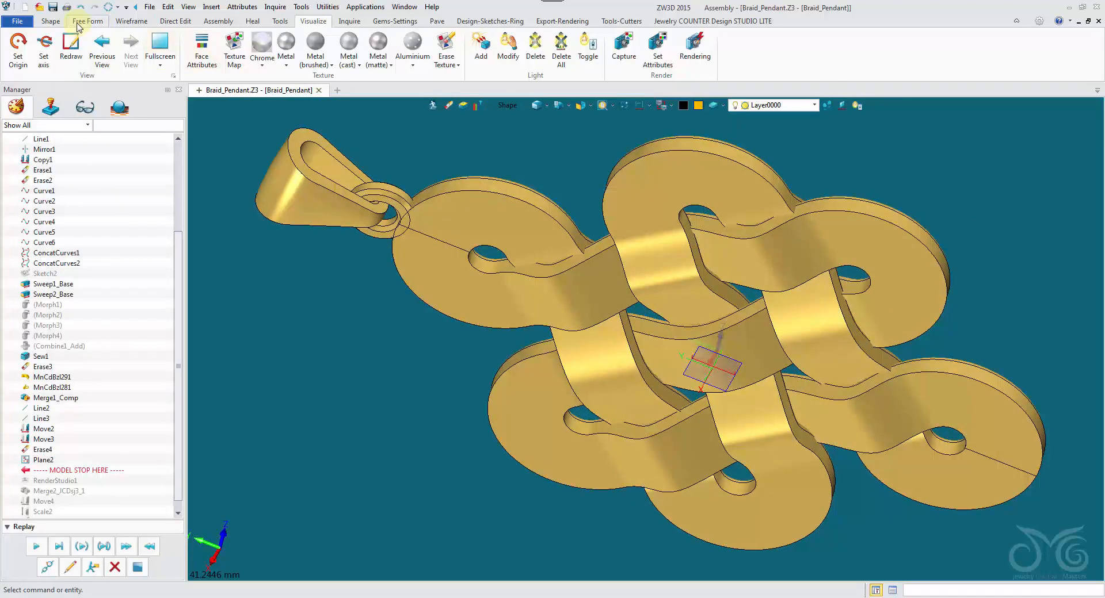
left_click(51, 22)
left_click(402, 58)
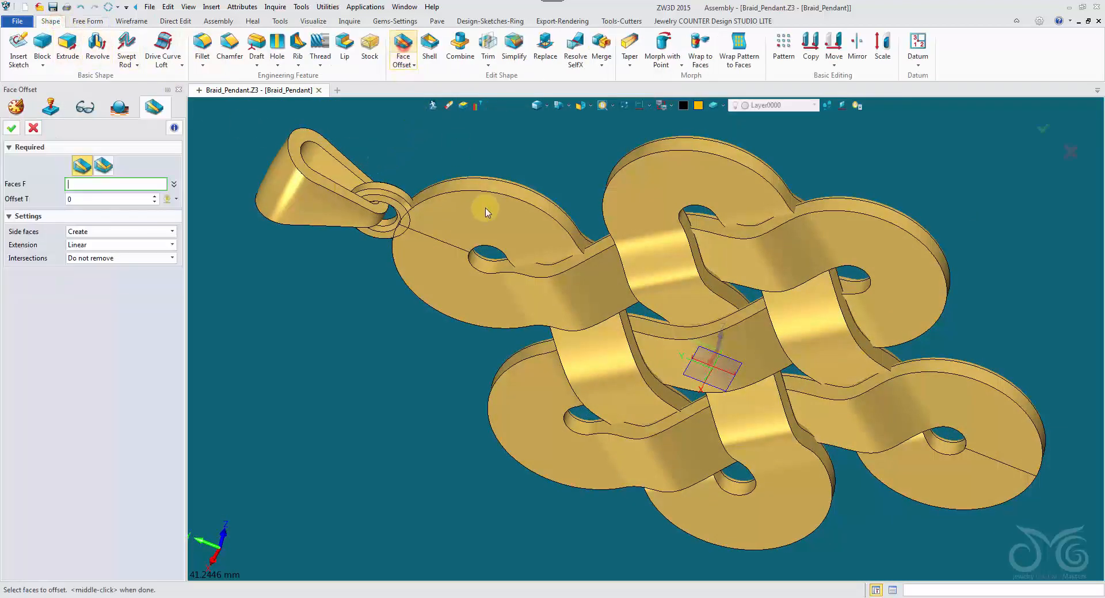
left_click(490, 225)
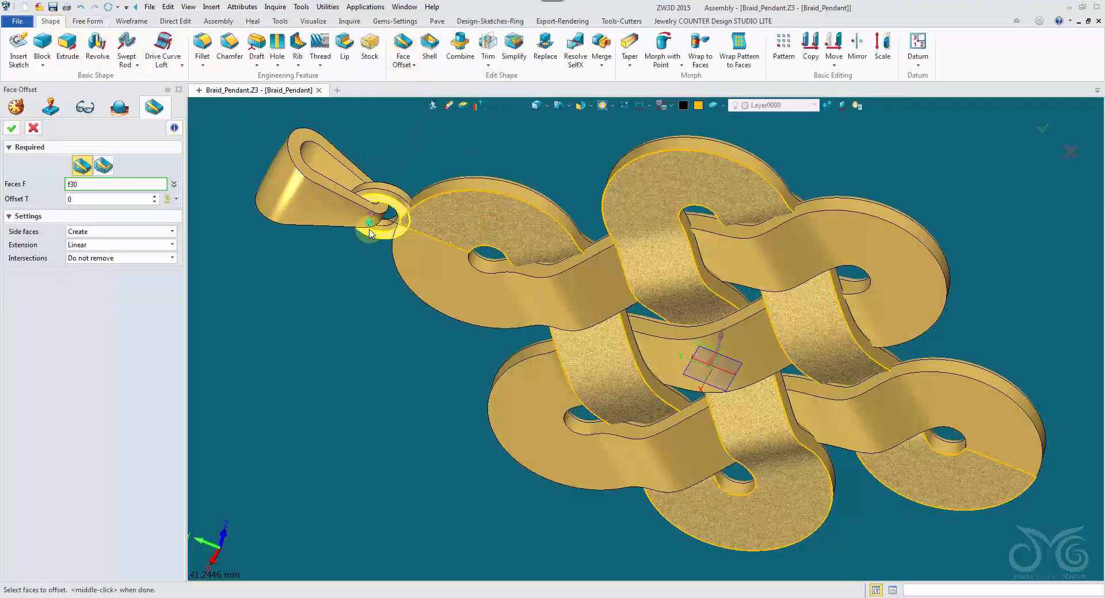
mouse_move(367, 245)
left_mouse_down()
mouse_move(363, 265)
mouse_move(371, 244)
mouse_move(372, 253)
left_mouse_up()
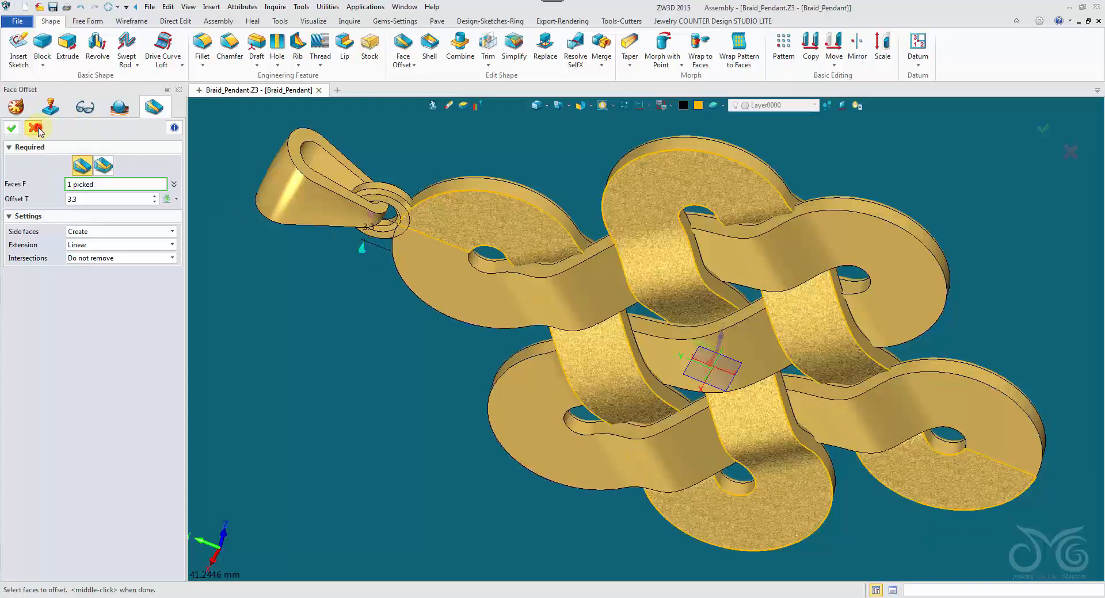
left_click(38, 128)
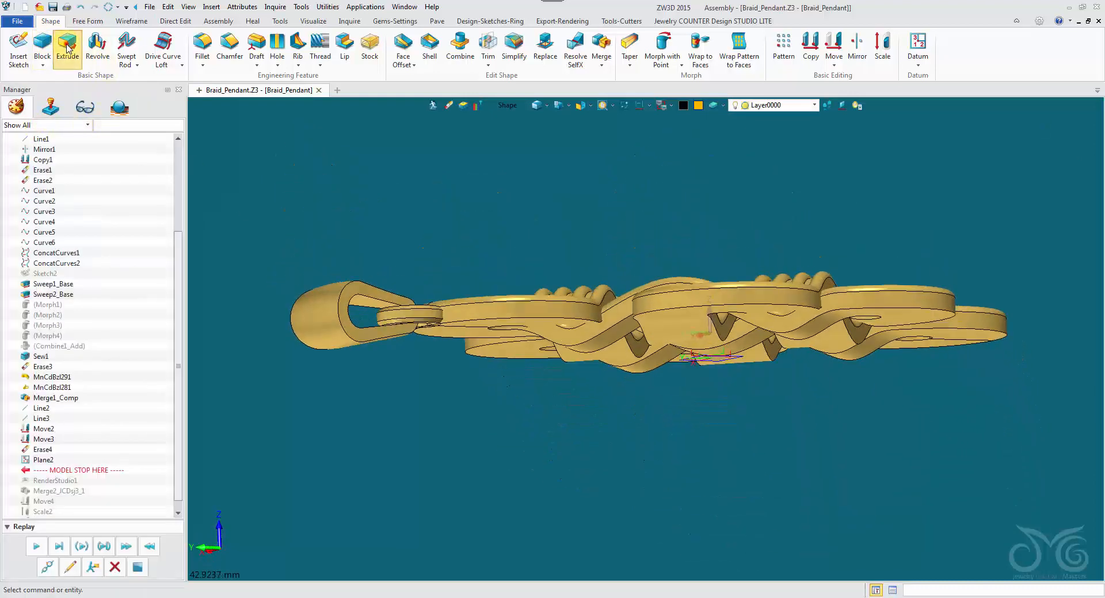
Extrude the back face of the first braid strand on one side by -6.9 mm, away from the pendant's front
left_click(67, 46)
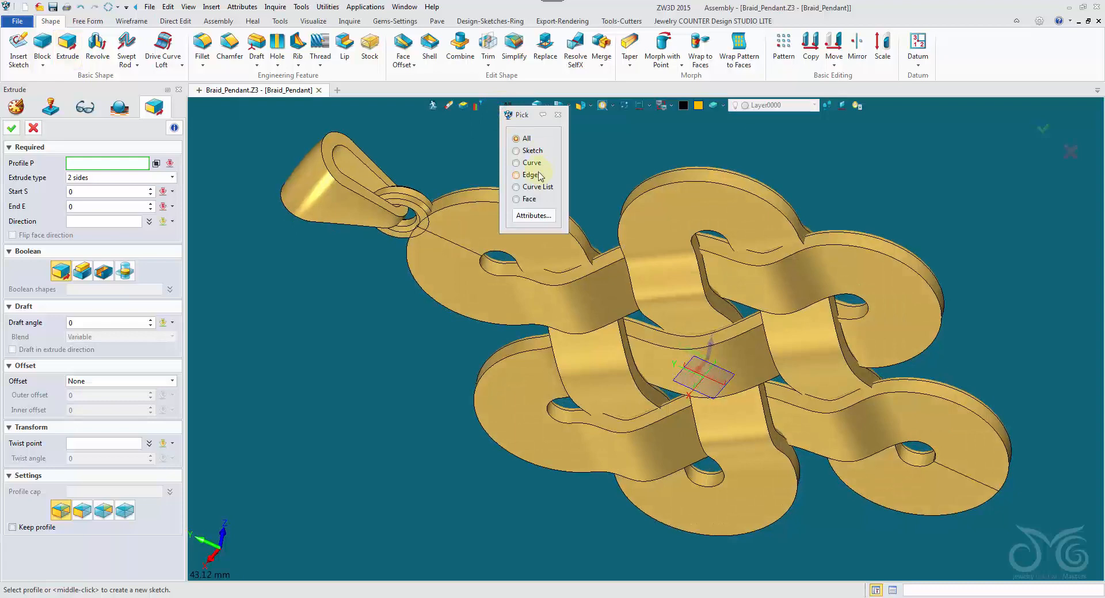
left_click(526, 200)
left_click(520, 227)
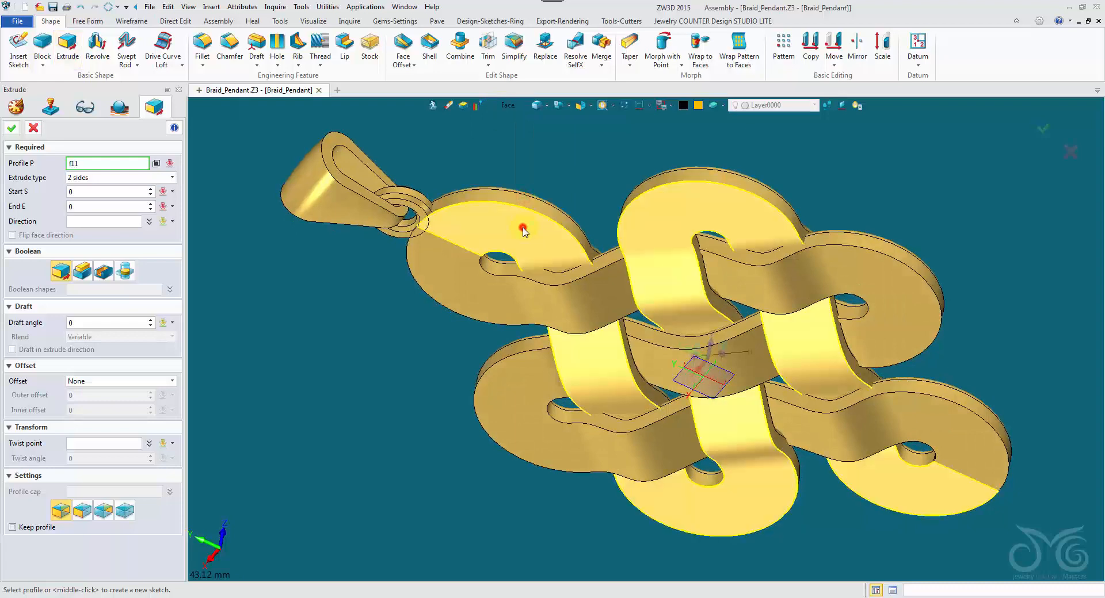
left_click(109, 177)
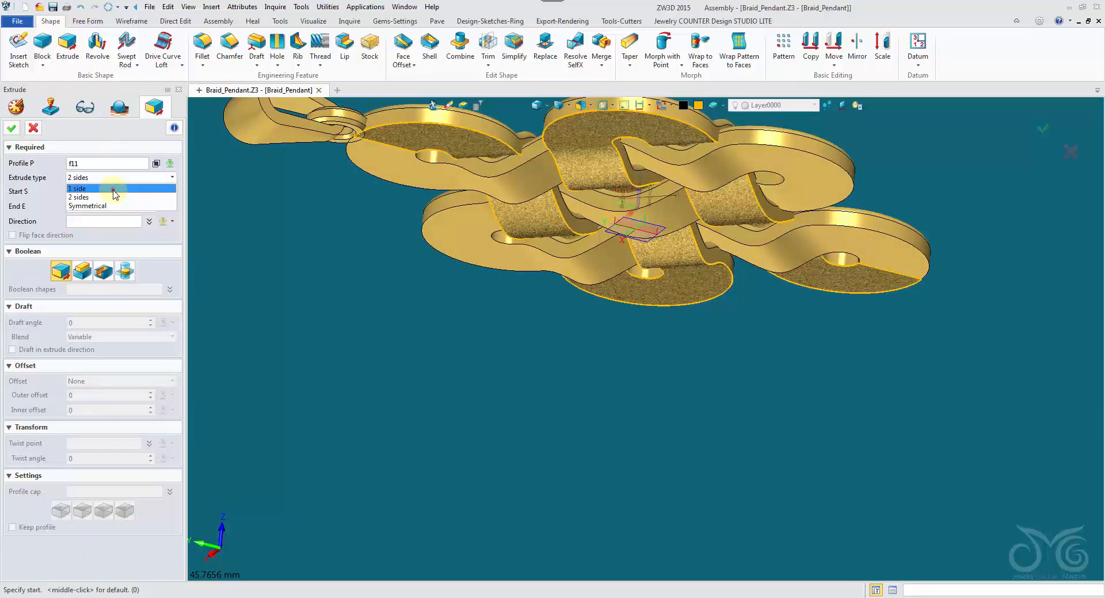
left_click(115, 188)
right_click_drag(439, 288, 466, 259)
left_click(459, 227)
right_click_drag(349, 193, 60, 275)
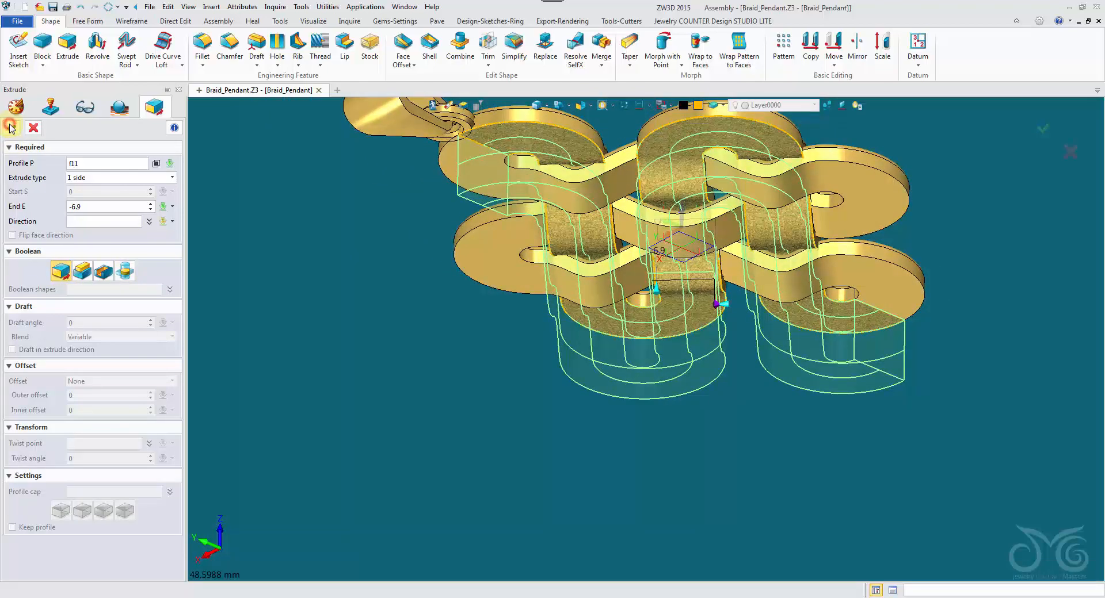
left_click(10, 128)
Extrude the back face of the second braid strand on one side, past the datum plane and away from the pendant's front
right_click_drag(210, 160, 408, 208)
middle_click(313, 167)
scroll(547, 189, "up", 2)
left_click(556, 178)
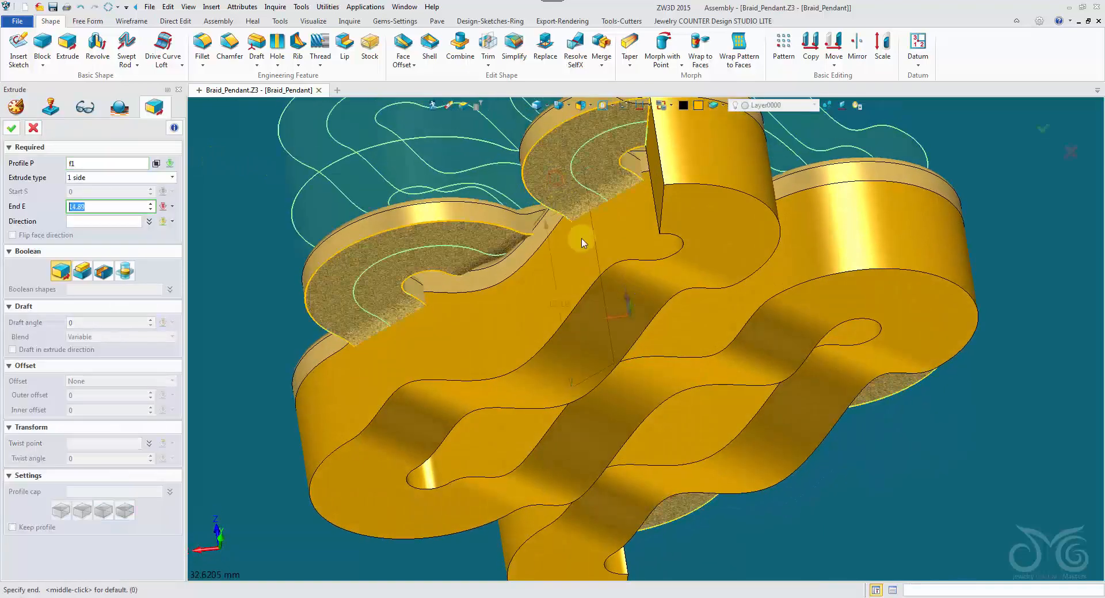
left_click(600, 439)
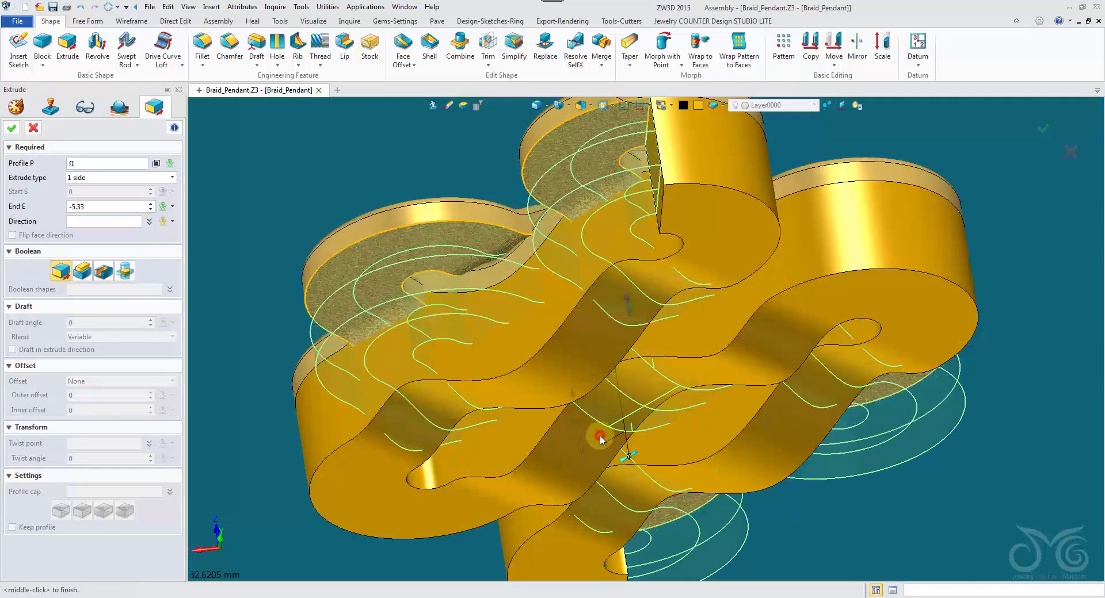
right_click_drag(600, 439, 415, 377)
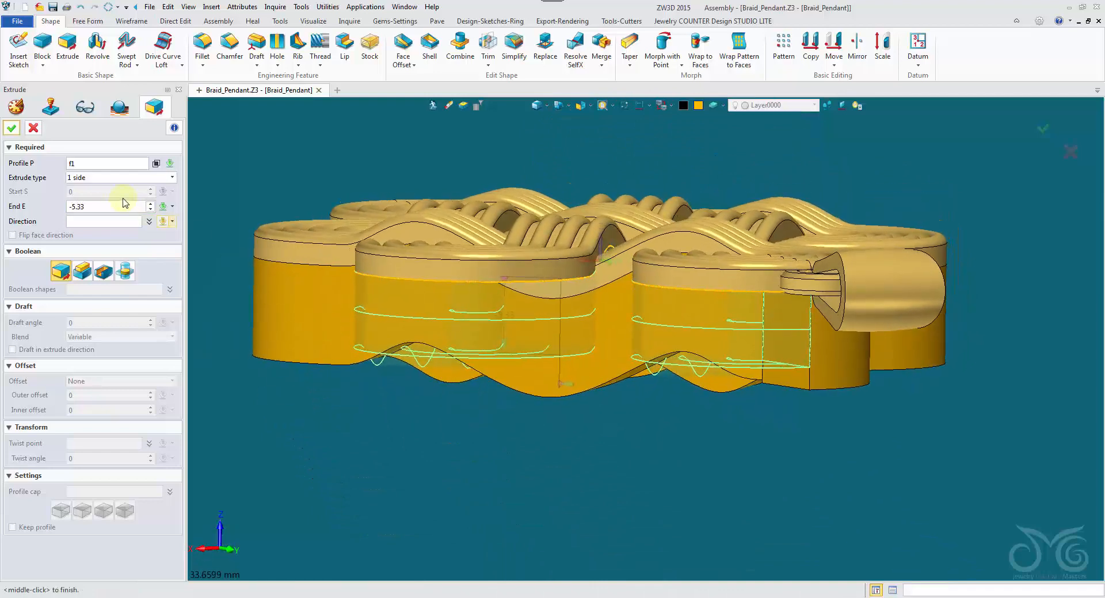
scroll(109, 205, "up", 1)
scroll(109, 205, "down", 2)
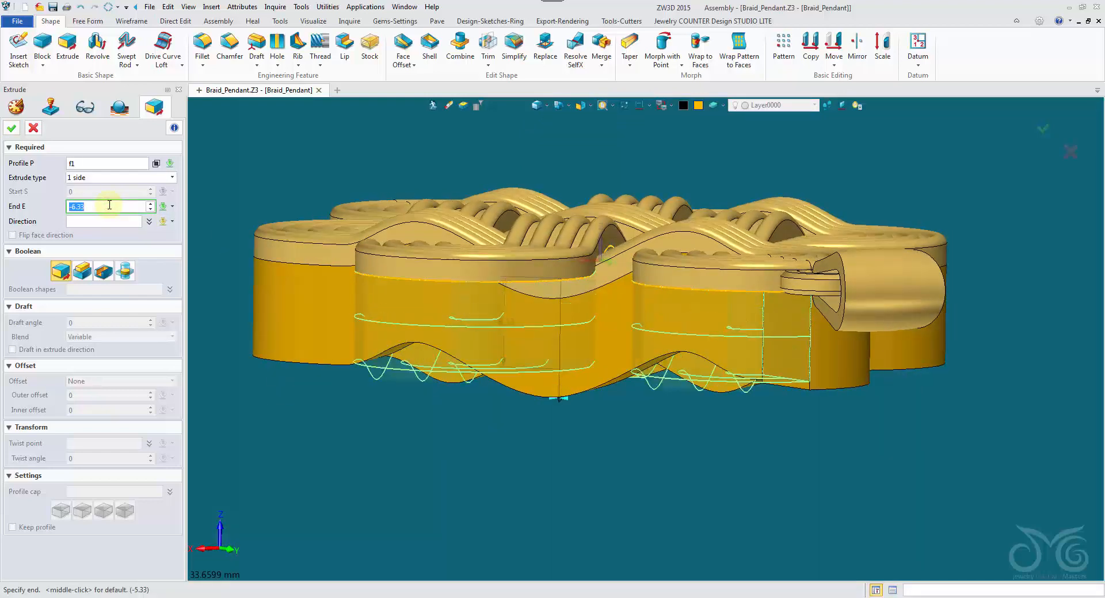
left_click(11, 128)
right_click_drag(592, 241, 582, 166)
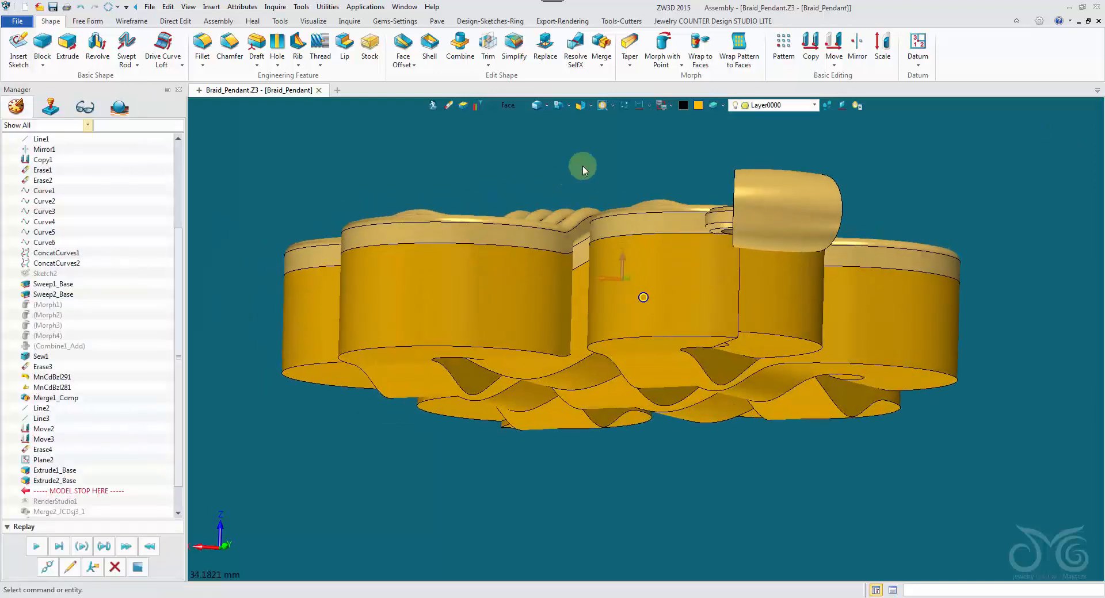
Trim both extruded strand bodies with the offset datum plane, capping the trimmed region, to flatten the pendant's back
left_click(488, 46)
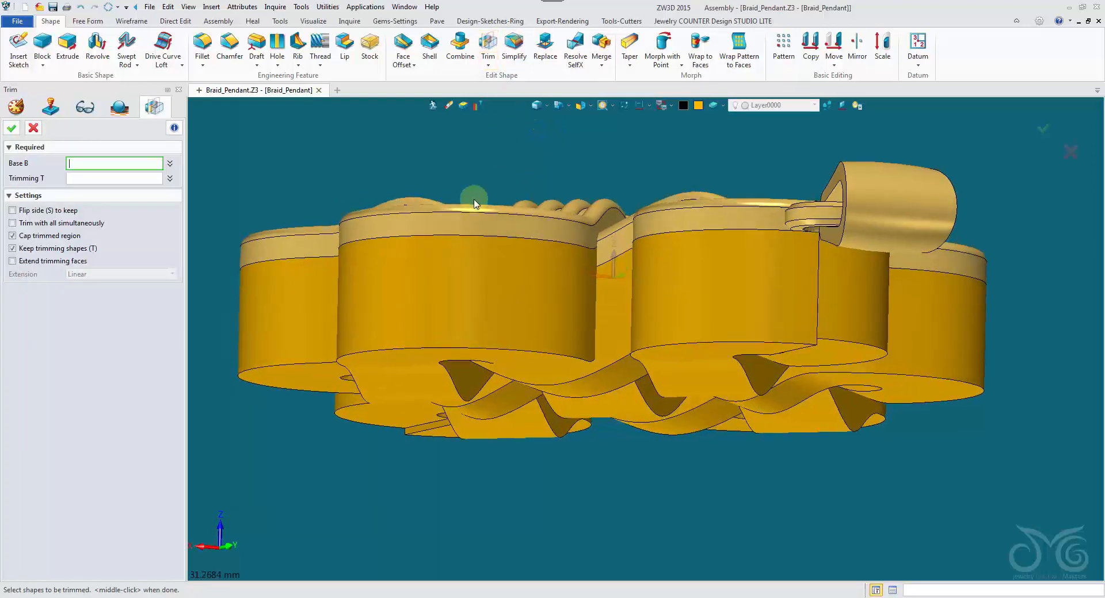
left_click(468, 298)
right_click_drag(596, 368, 673, 253)
left_click(813, 297)
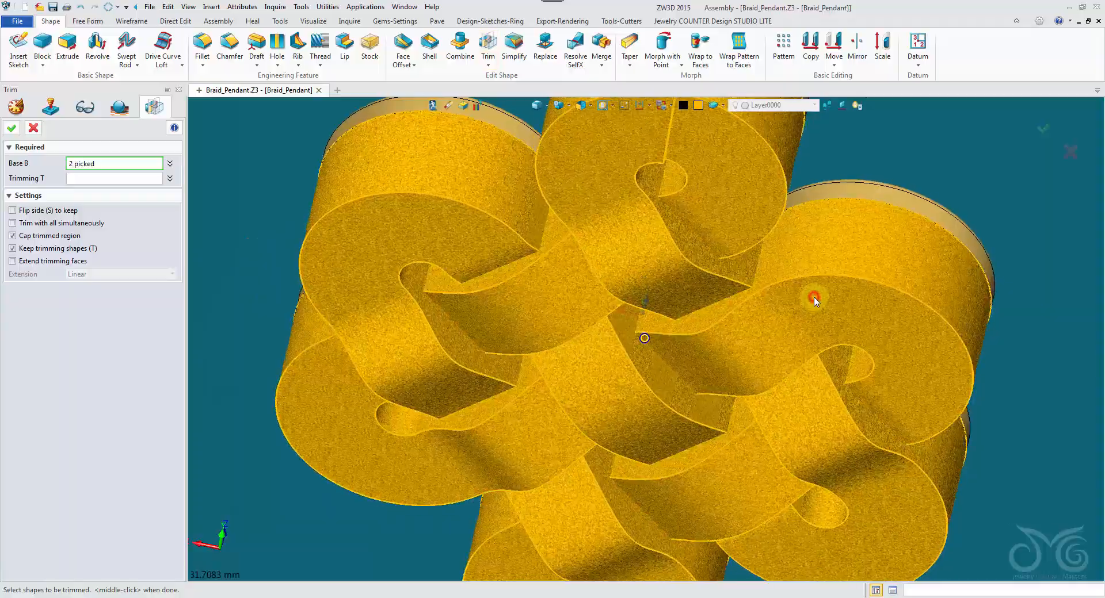
mouse_move(814, 297)
right_mouse_down()
mouse_move(573, 203)
mouse_move(544, 143)
mouse_move(538, 284)
mouse_move(508, 296)
right_mouse_up()
left_click(533, 109)
scroll(533, 144, "up", 3)
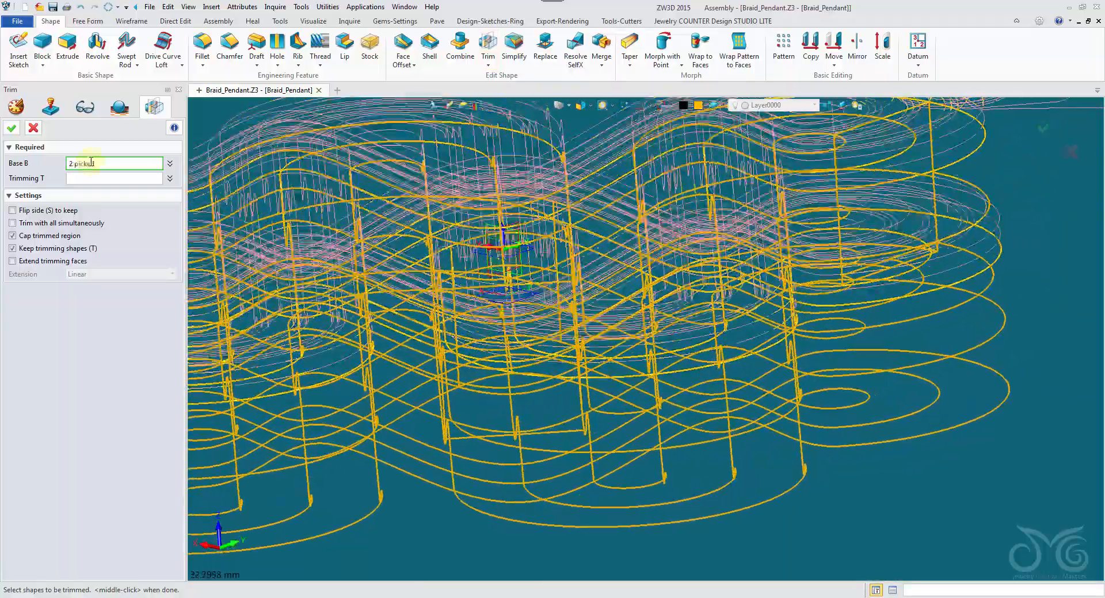
left_click(97, 183)
left_click(506, 298)
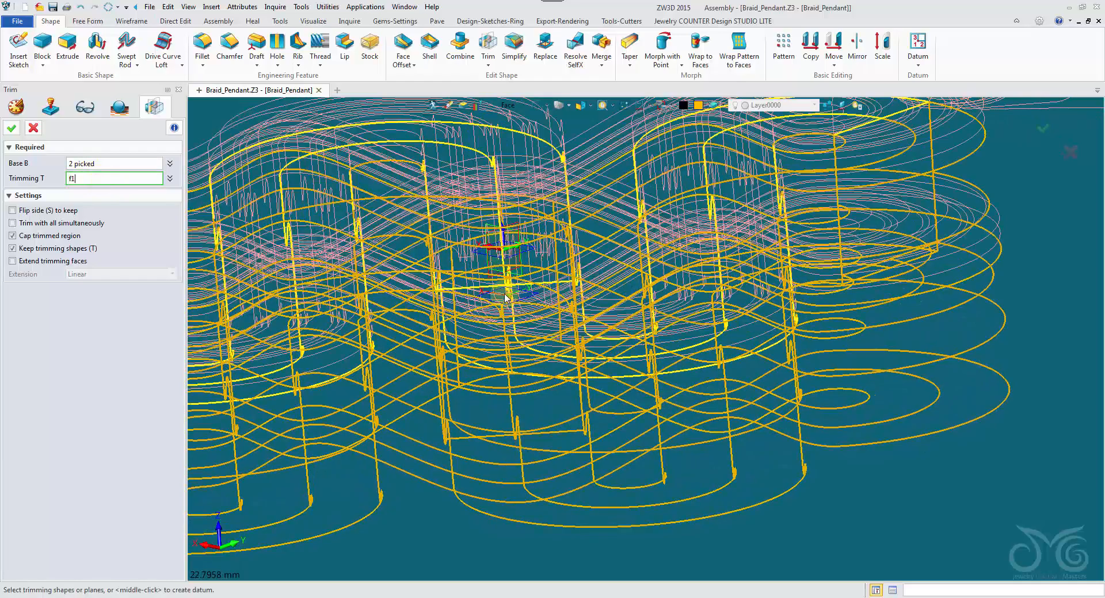
right_click_drag(505, 298, 507, 312)
left_click(509, 107)
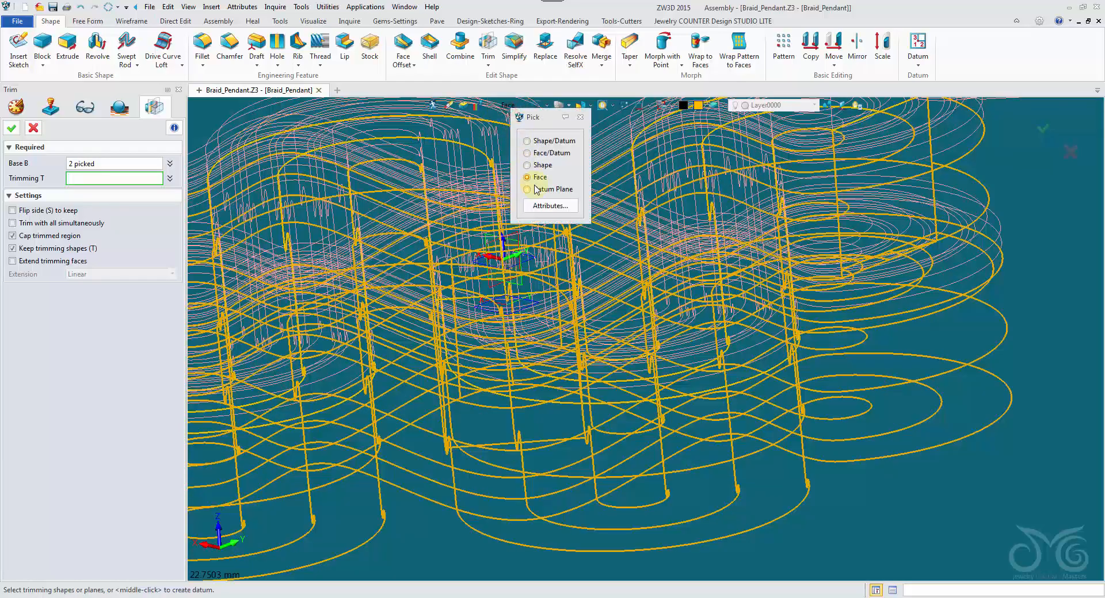
left_click(535, 189)
right_click_drag(481, 305, 553, 265)
scroll(555, 263, "down", 3)
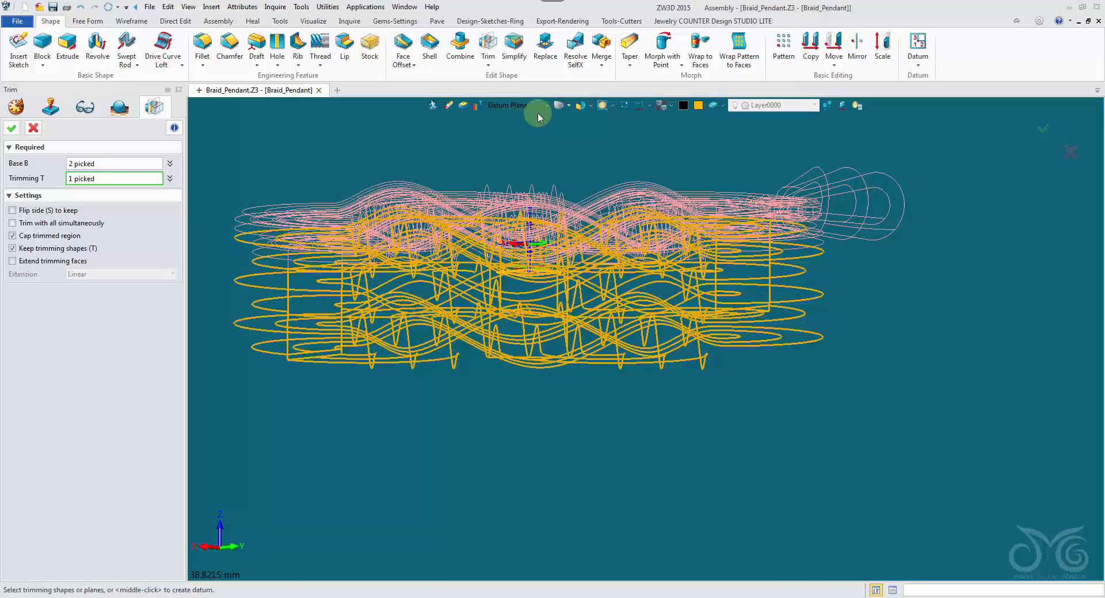
left_click(536, 106)
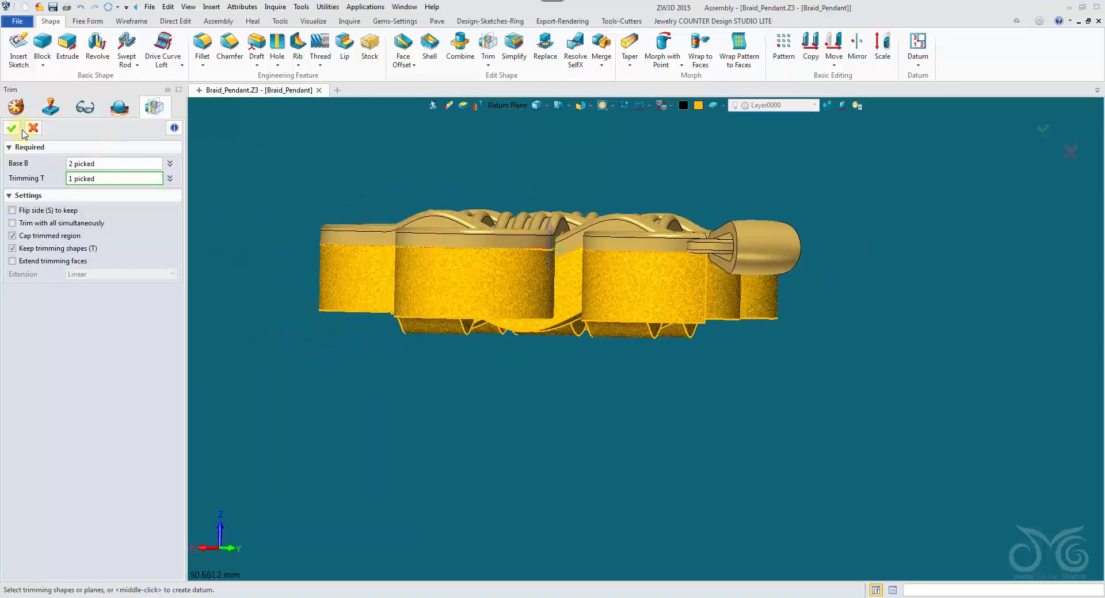
left_click(16, 133)
Combine the two trimmed back strand bodies with the braid into one solid using a Boolean Add
right_click_drag(397, 345, 403, 202)
scroll(623, 277, "down", 2)
right_click_drag(623, 280, 638, 190)
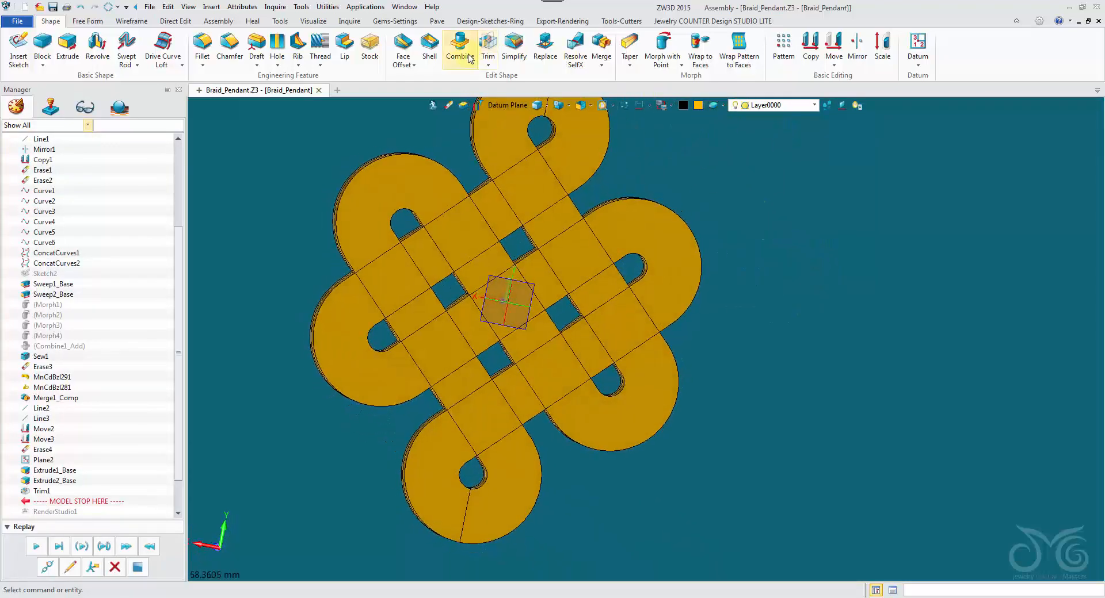
left_click(462, 54)
left_click(513, 165)
left_click(573, 164)
scroll(736, 165, "down", 2)
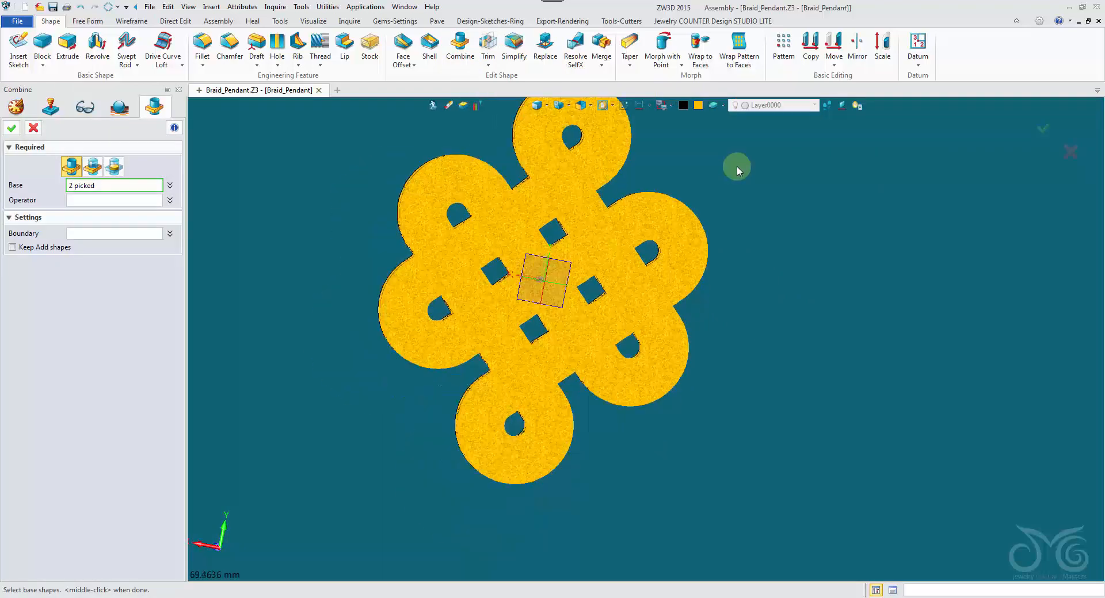
middle_click(736, 166)
right_click_drag(736, 166, 608, 323)
left_click(585, 359)
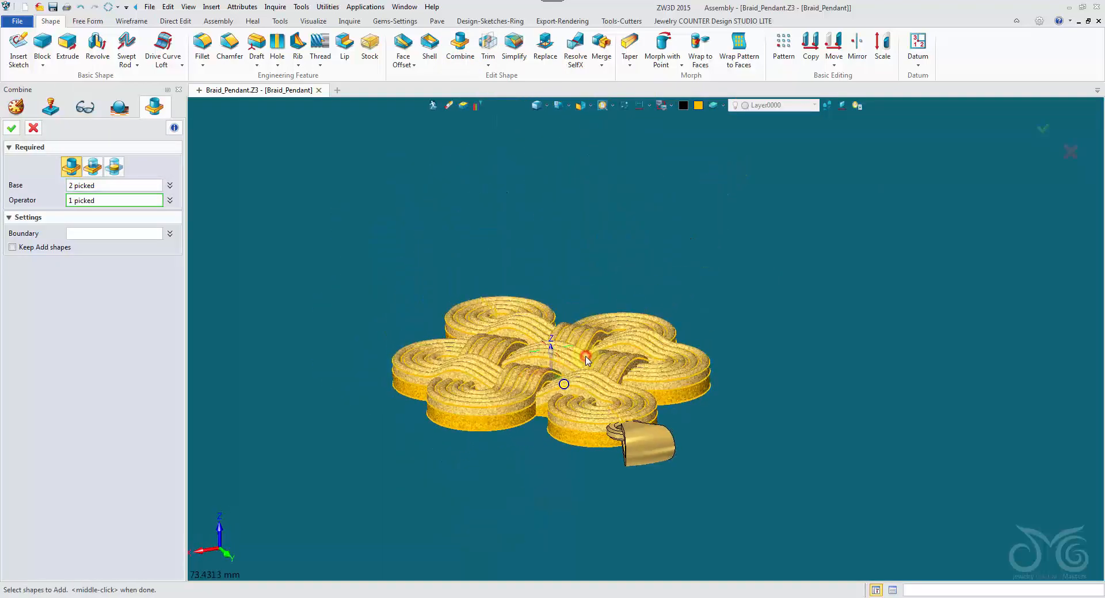
right_click_drag(586, 359, 144, 167)
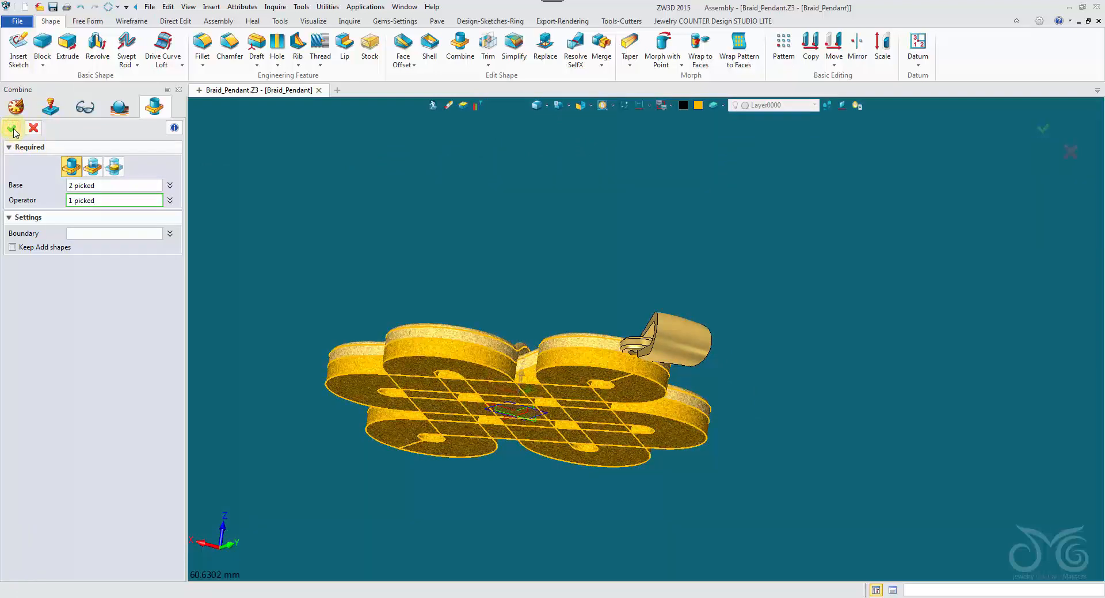
left_click(12, 128)
Apply a Face Offset of 0.1 to the pendant's merged flat back face, moving it outward
right_click_drag(190, 216, 401, 47)
left_click(401, 47)
left_click(521, 181)
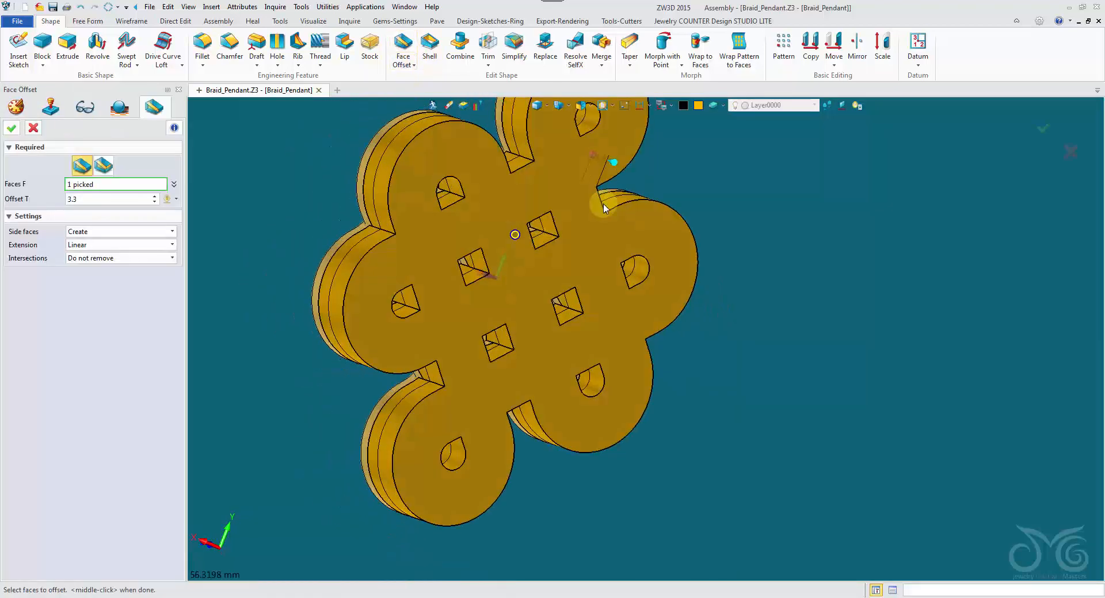
right_click_drag(604, 209, 603, 156)
left_click_drag(586, 147, 574, 144)
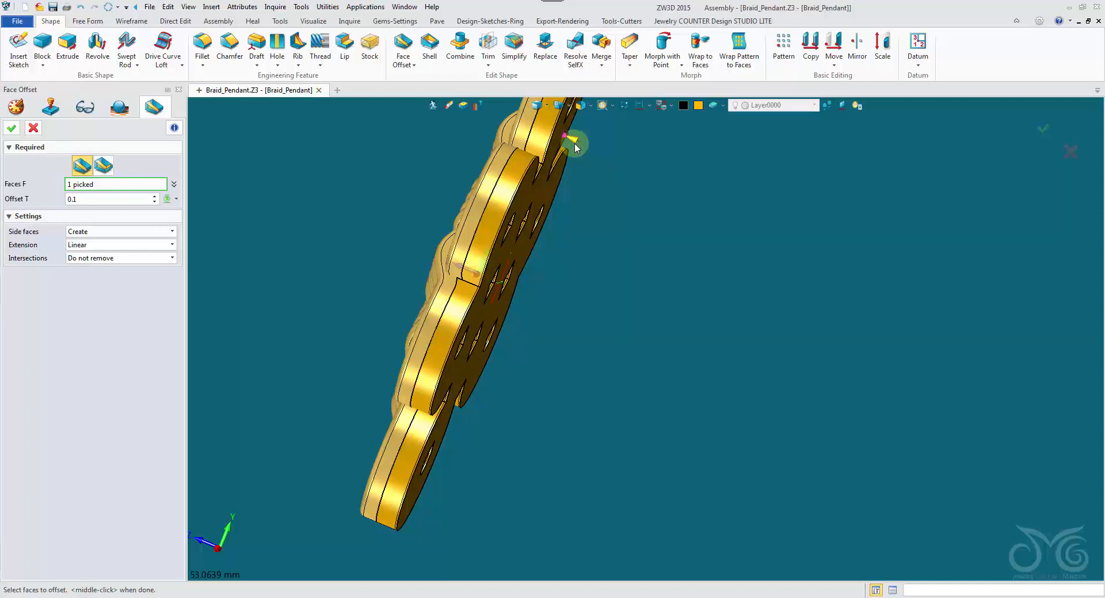
right_click_drag(574, 144, 262, 205)
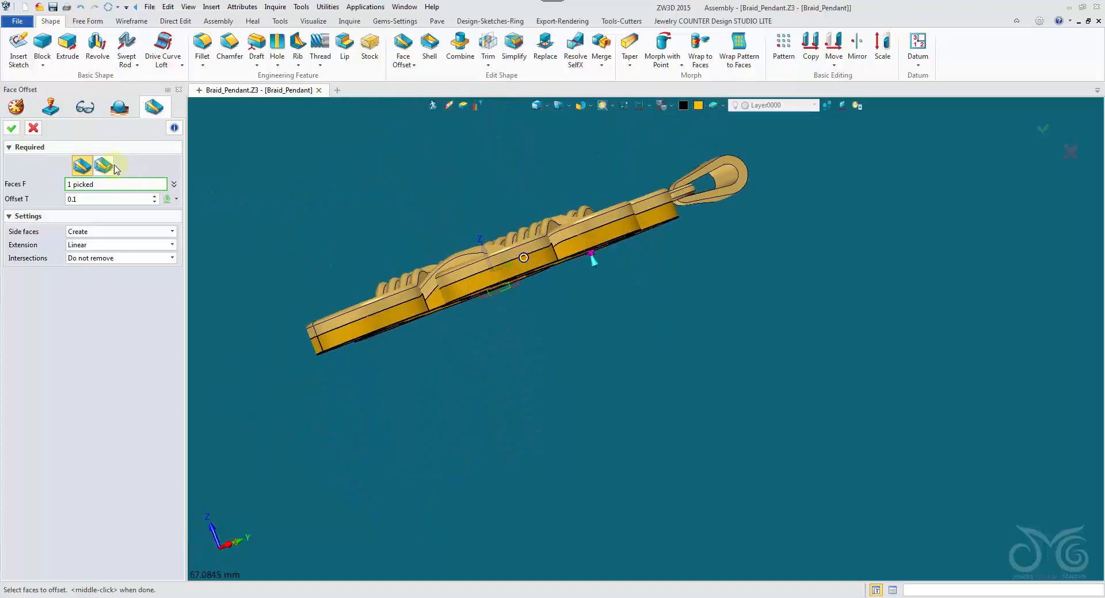
left_click(16, 132)
Recolor the whole braid shape through its face attributes with the custom light gold, RGB 255, 215, 105
right_click_drag(219, 156, 315, 171)
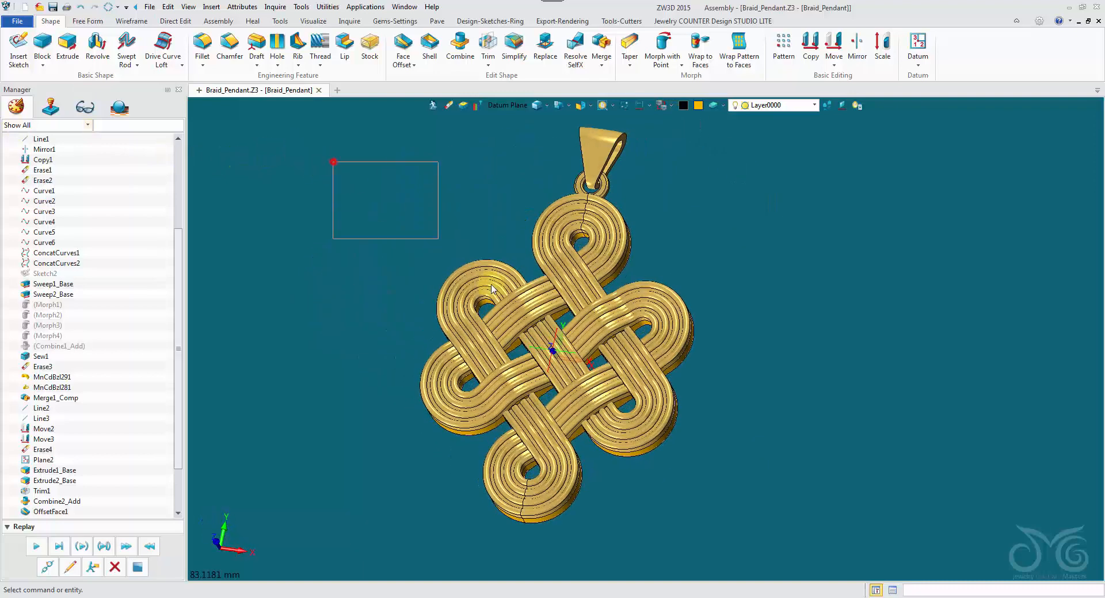
left_click_drag(716, 527, 741, 496)
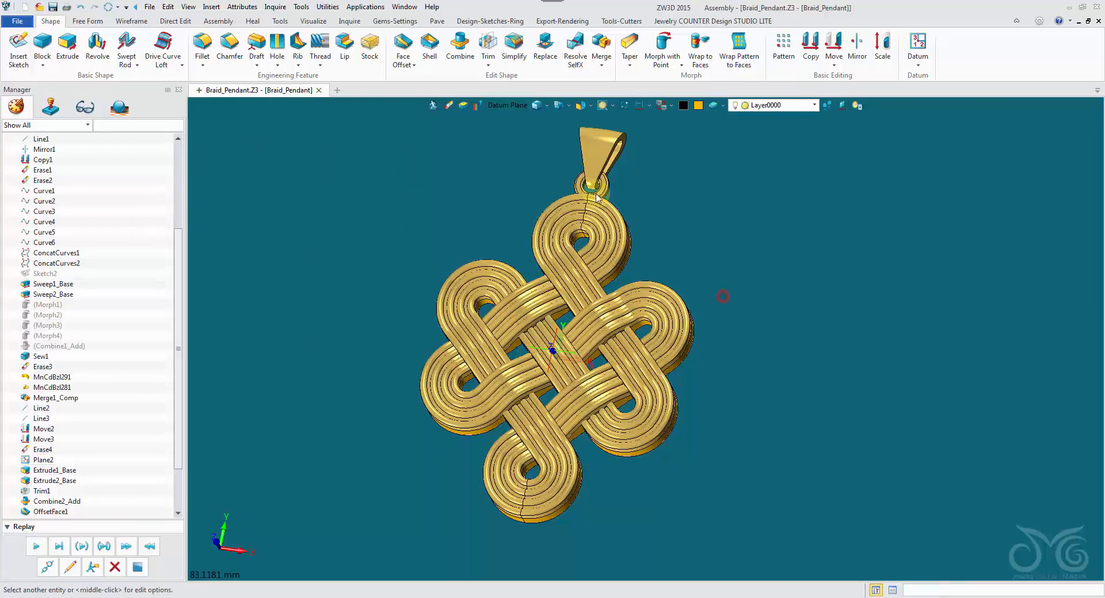
left_click(489, 106)
left_click(519, 211)
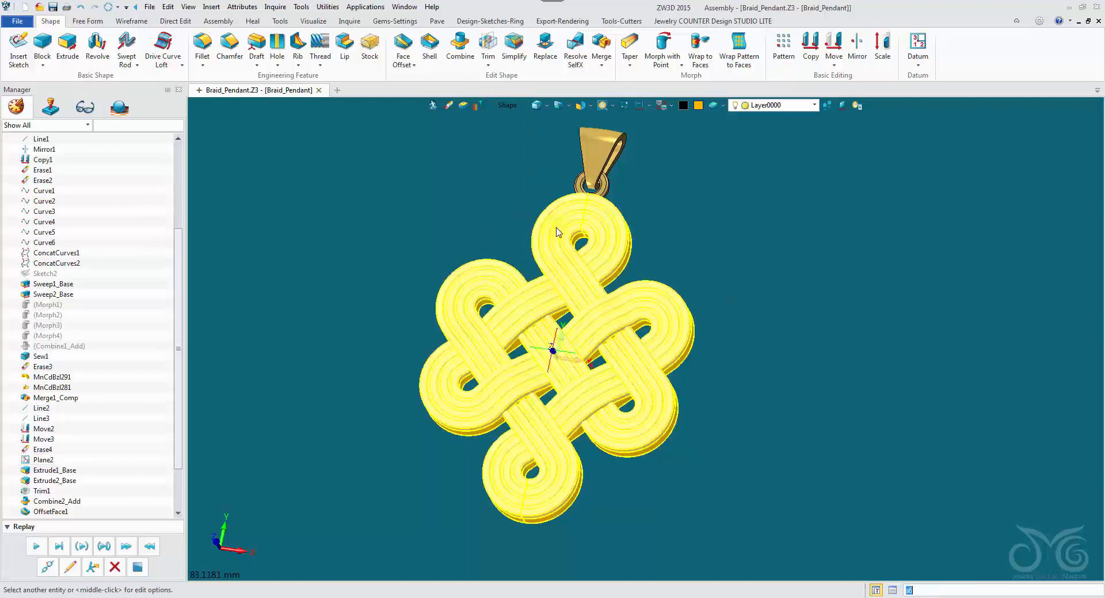
right_click(559, 234)
left_click(616, 402)
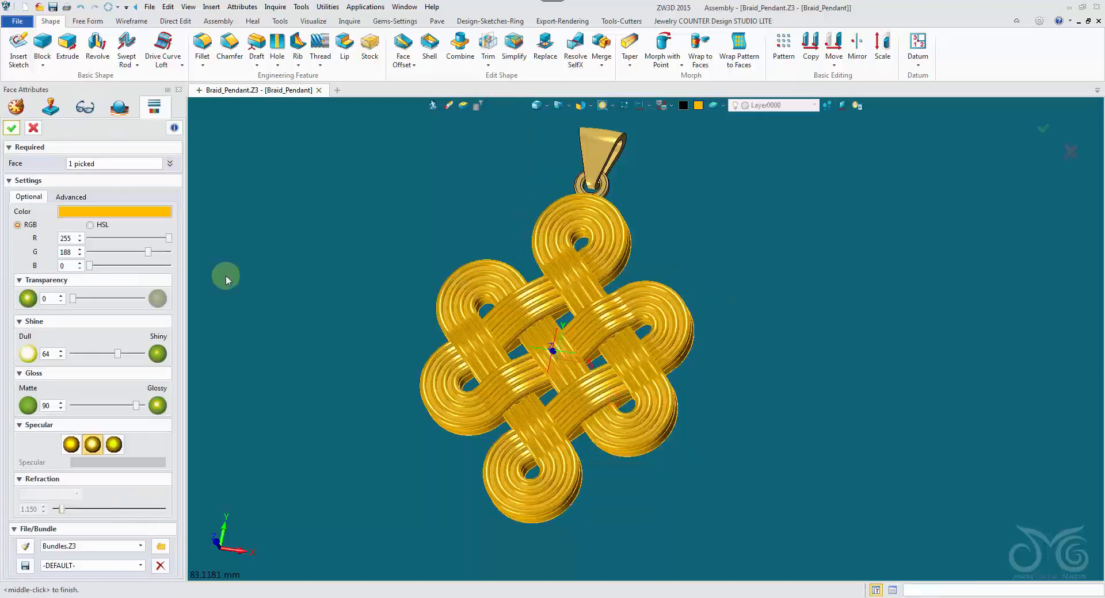
left_click(122, 211)
left_click(150, 265)
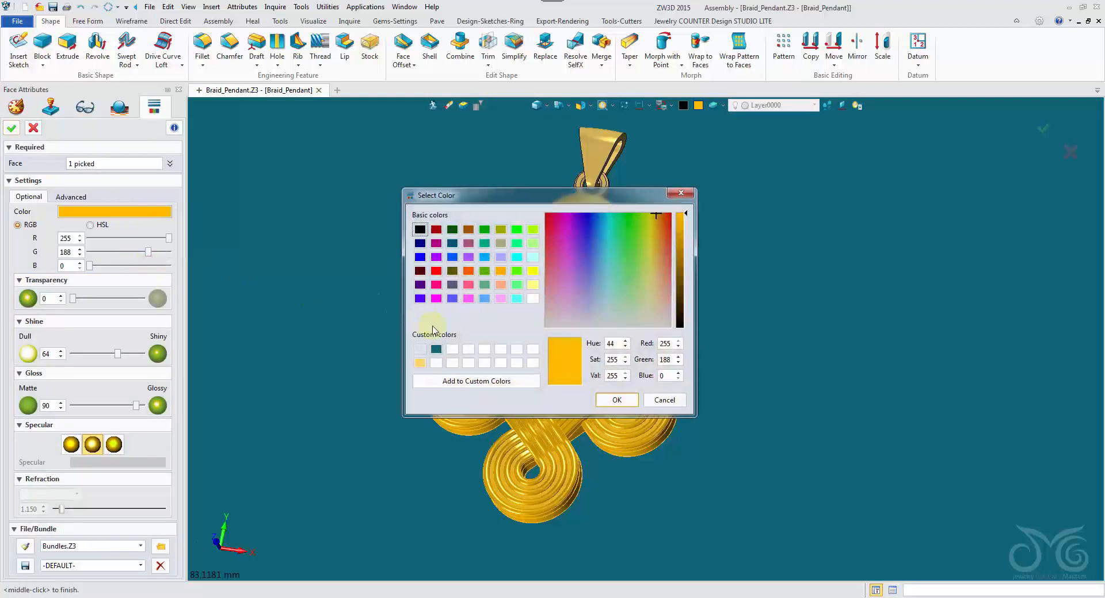
left_click(613, 405)
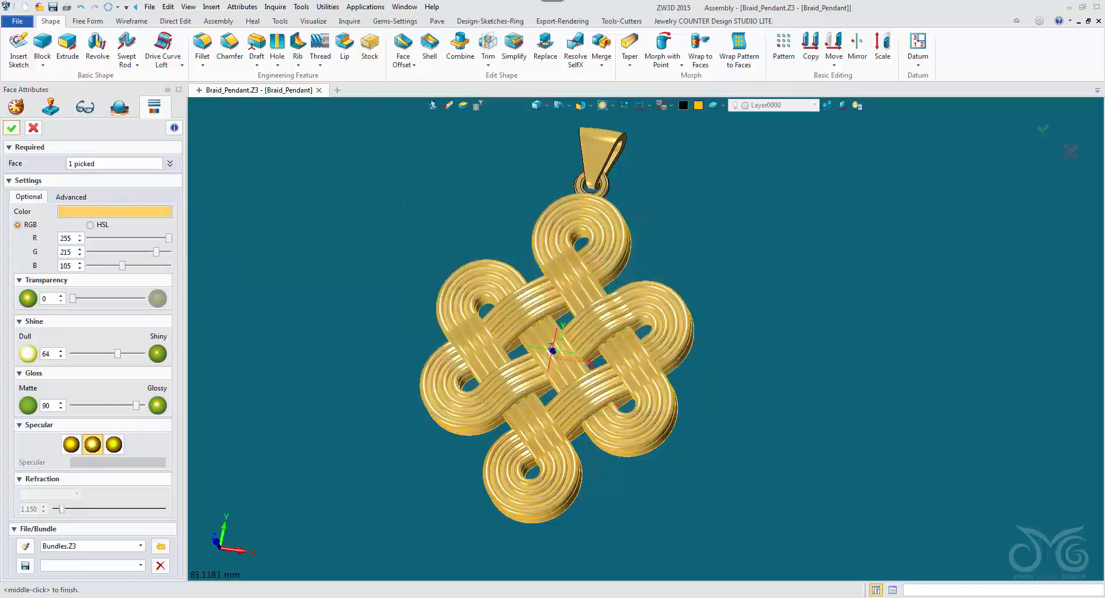
left_click(14, 130)
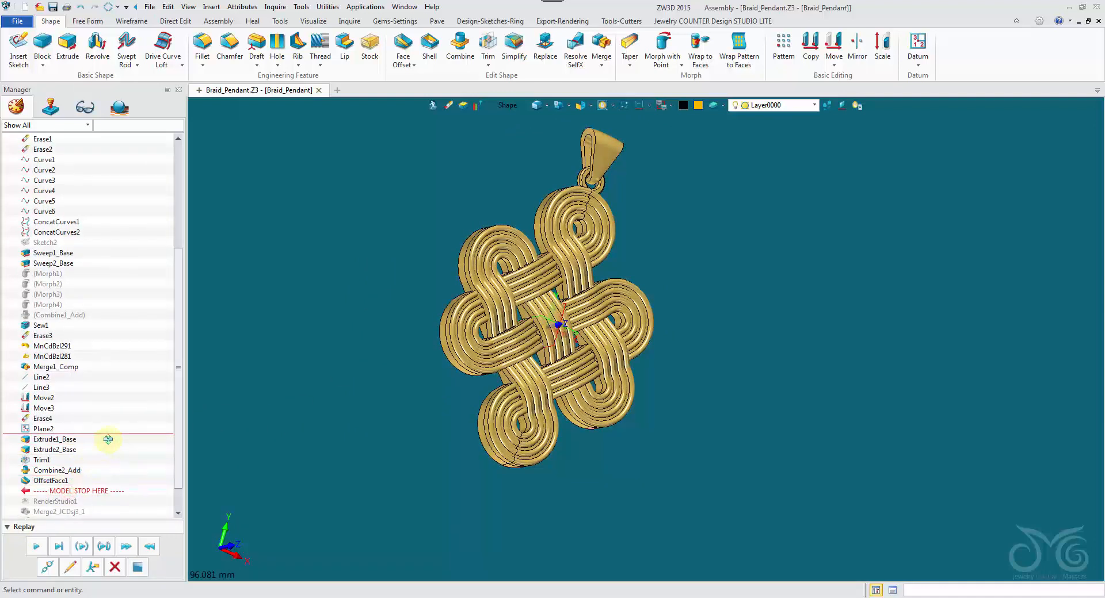
Roll the model history back to just after the offset datum plane and select six back-face edges of the strands for Project to Face
left_click_drag(109, 440, 108, 437)
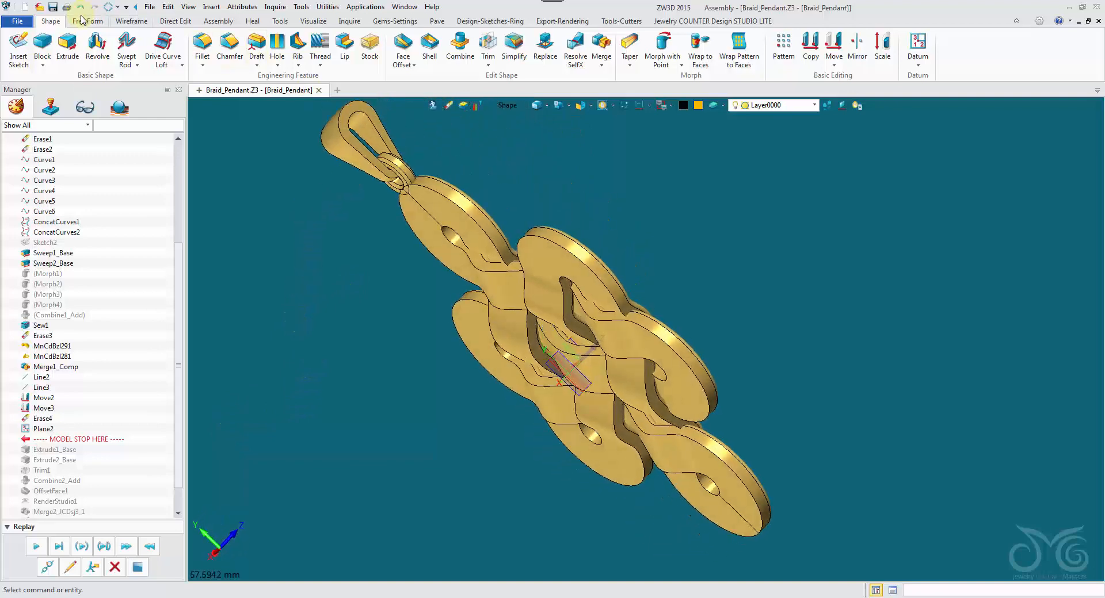
left_click(127, 22)
left_click(212, 65)
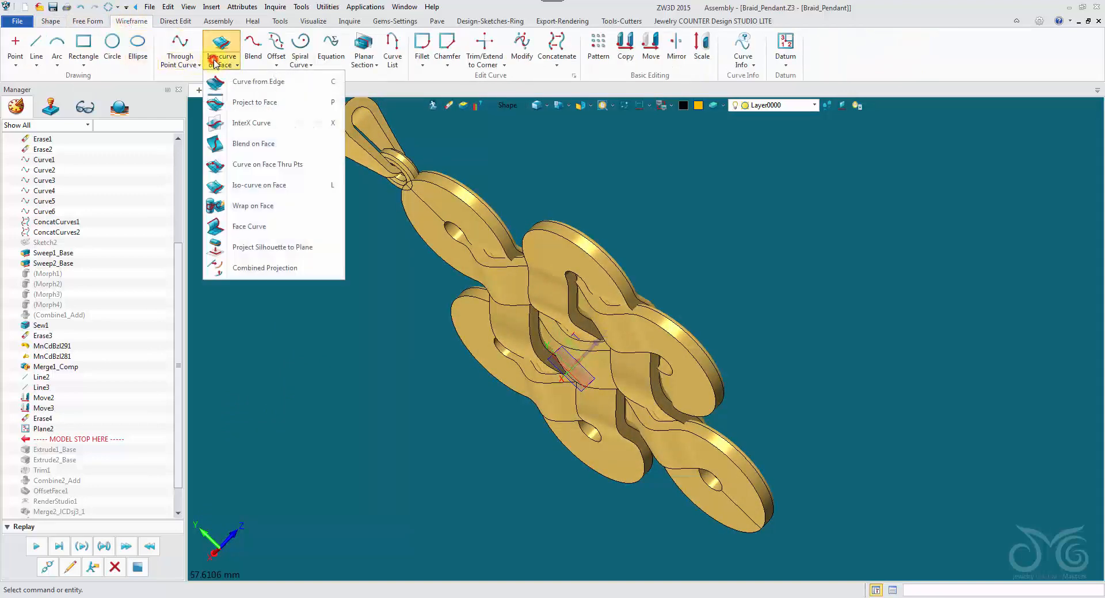
left_click(240, 96)
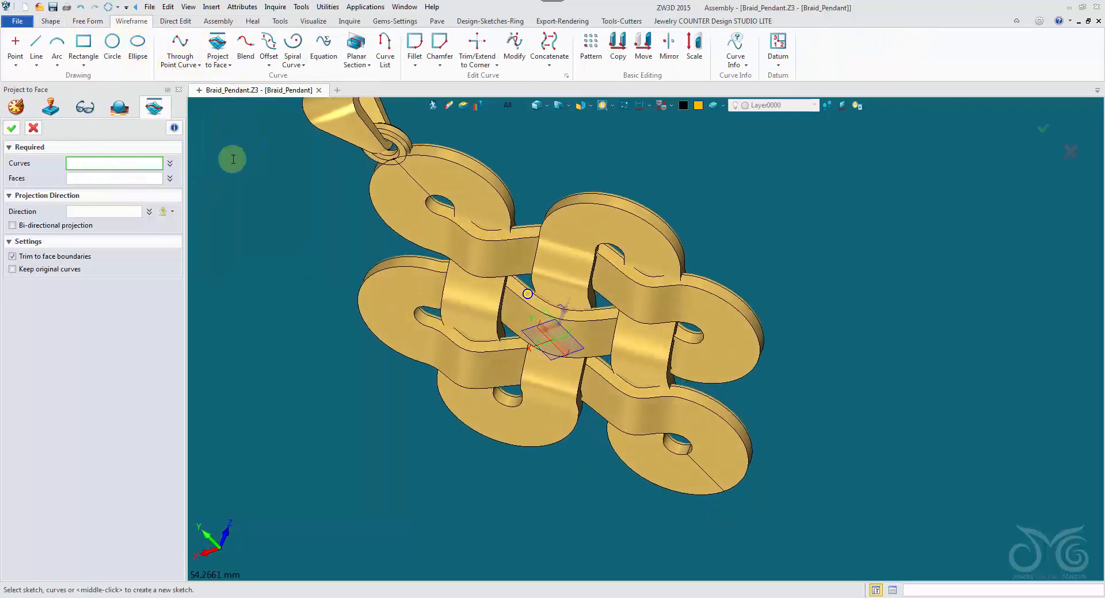
left_click(504, 107)
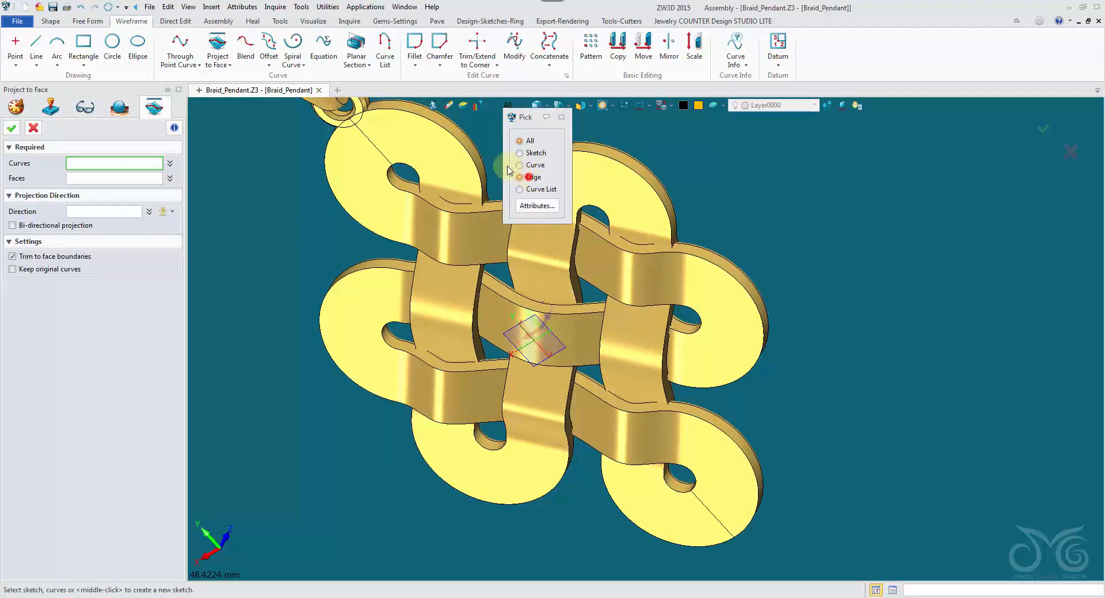
left_click(526, 177)
left_click(451, 141)
left_click(327, 148)
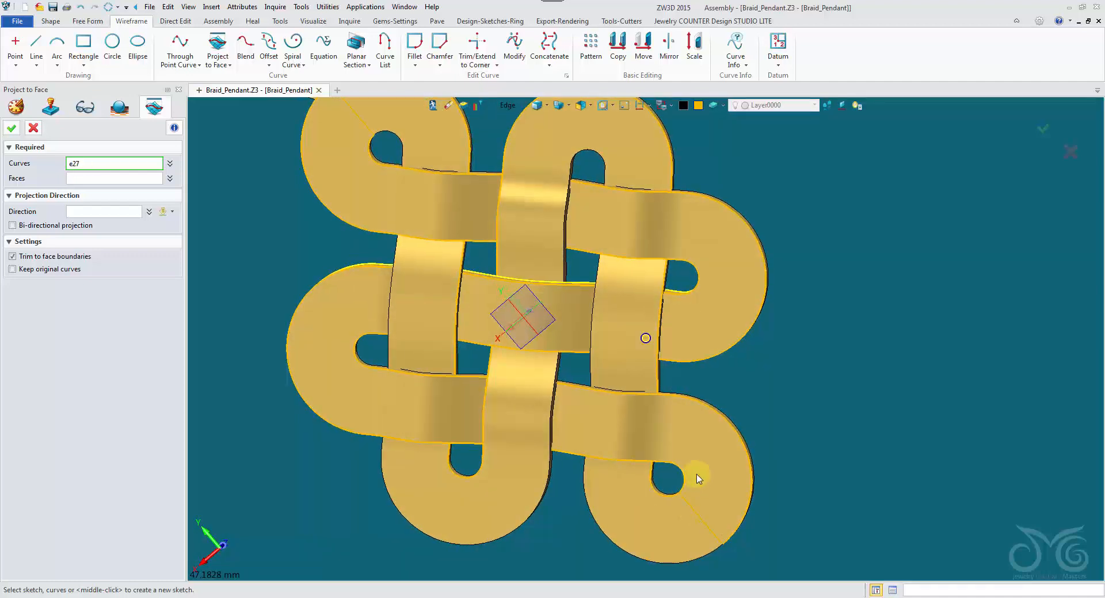
middle_click_drag(698, 478, 295, 211)
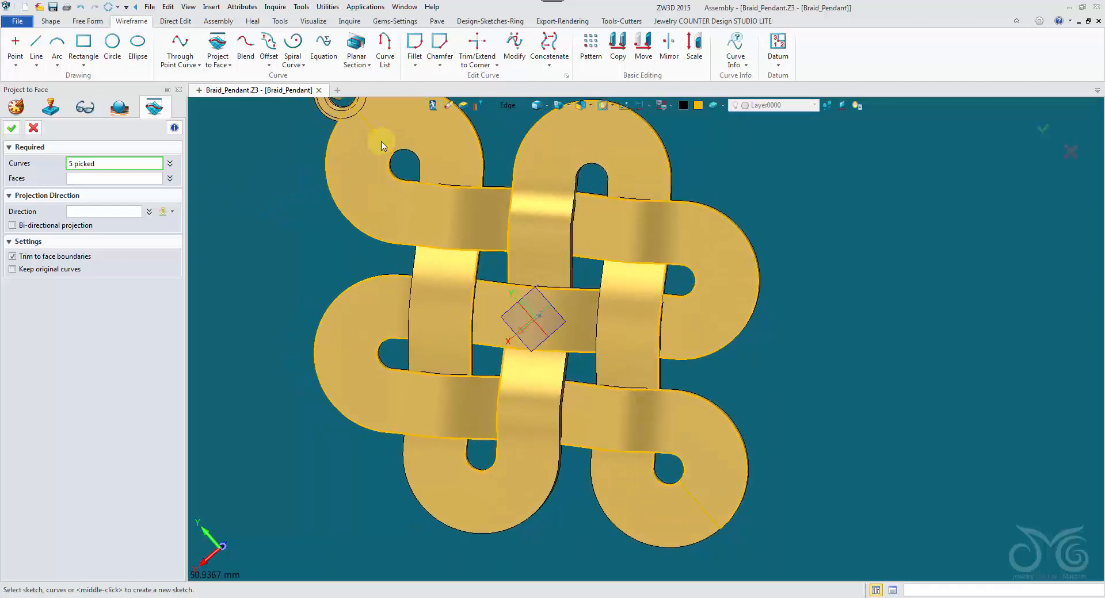
left_click(411, 150)
middle_click_drag(243, 155, 519, 322)
scroll(519, 322, "up", 4)
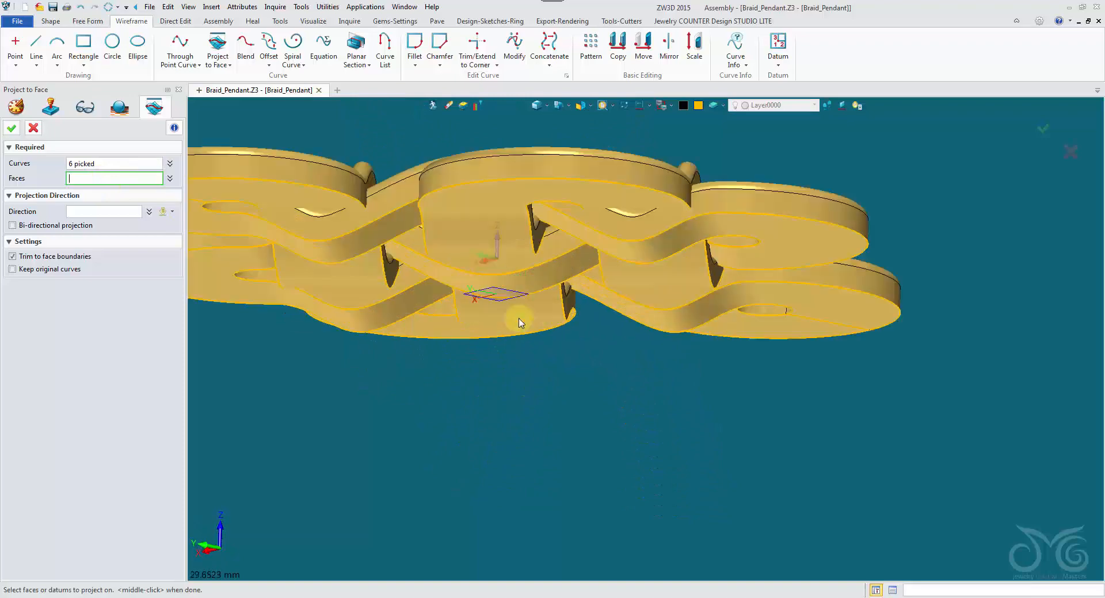
Project the selected strand edges onto the offset datum plane along the -Z axis, trimmed to face boundaries
left_click(499, 301)
scroll(500, 301, "up", 3)
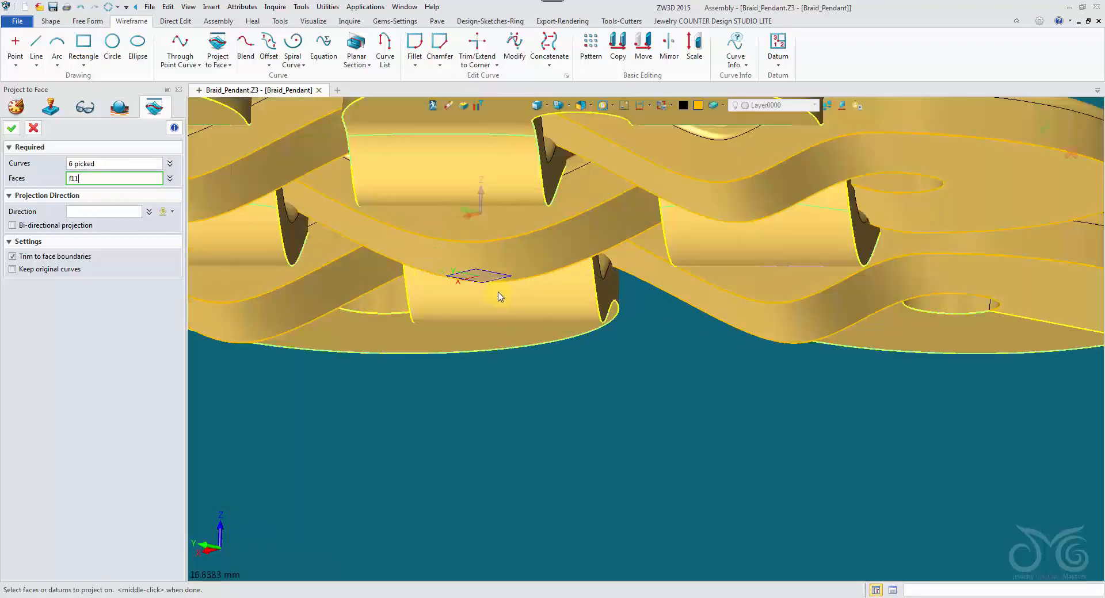
left_click(492, 280)
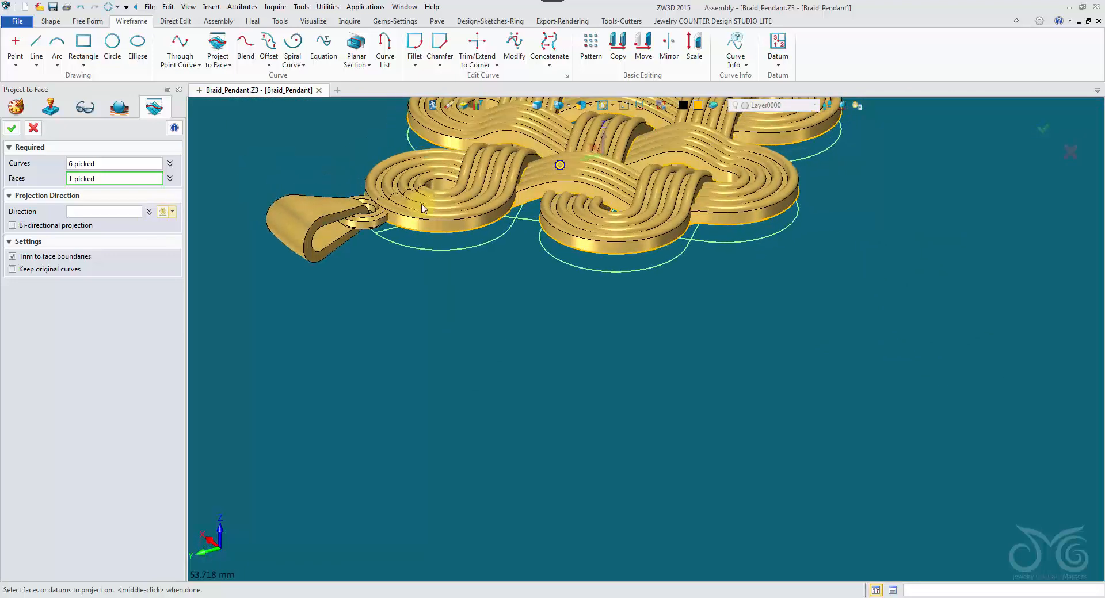
left_click(172, 211)
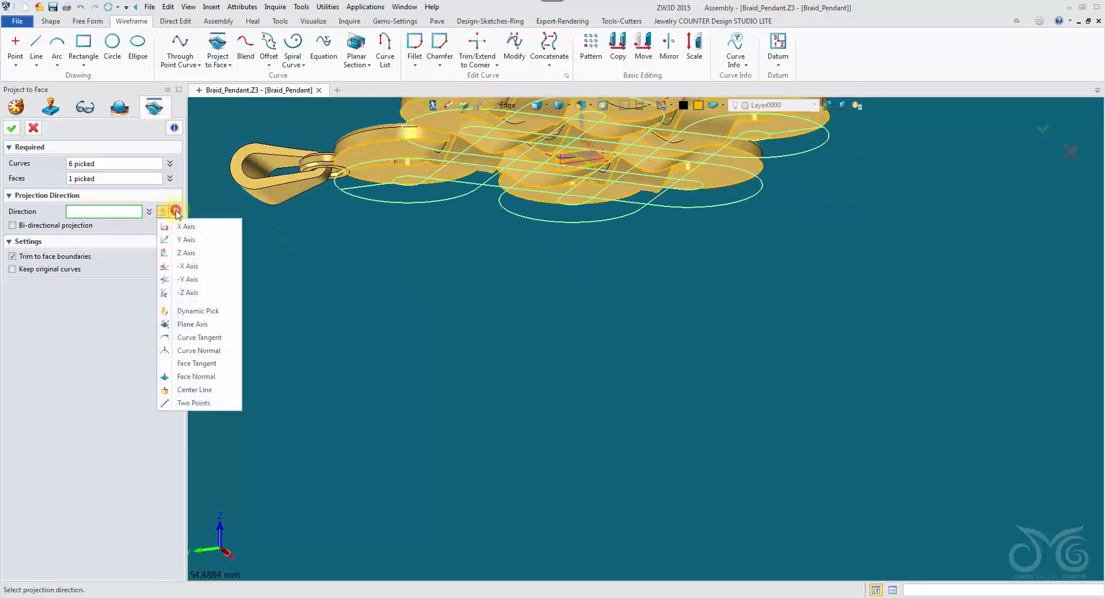
left_click(207, 292)
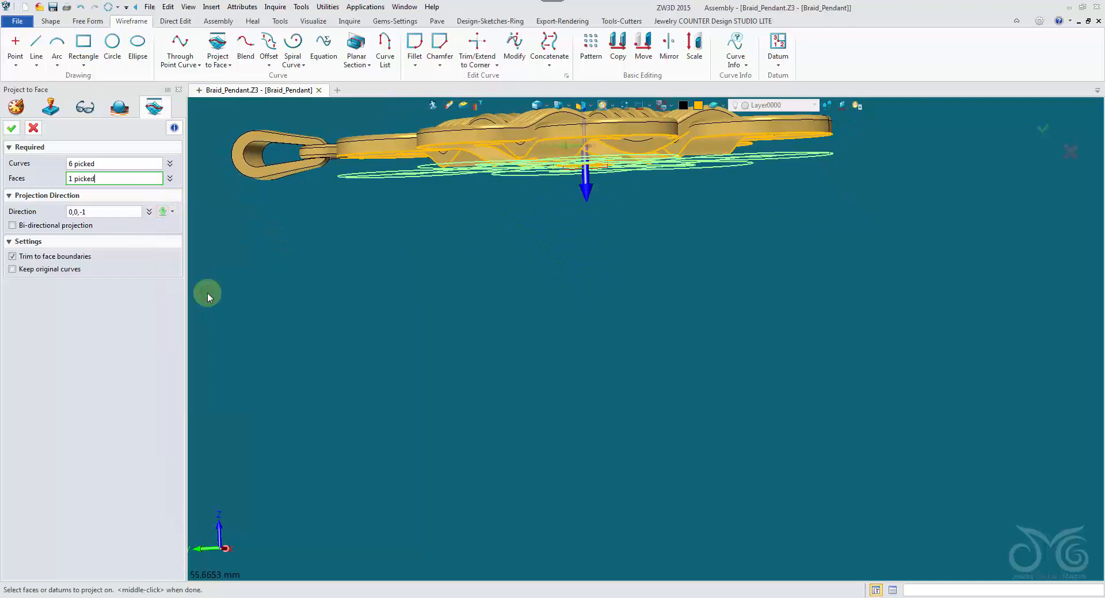
left_click(16, 131)
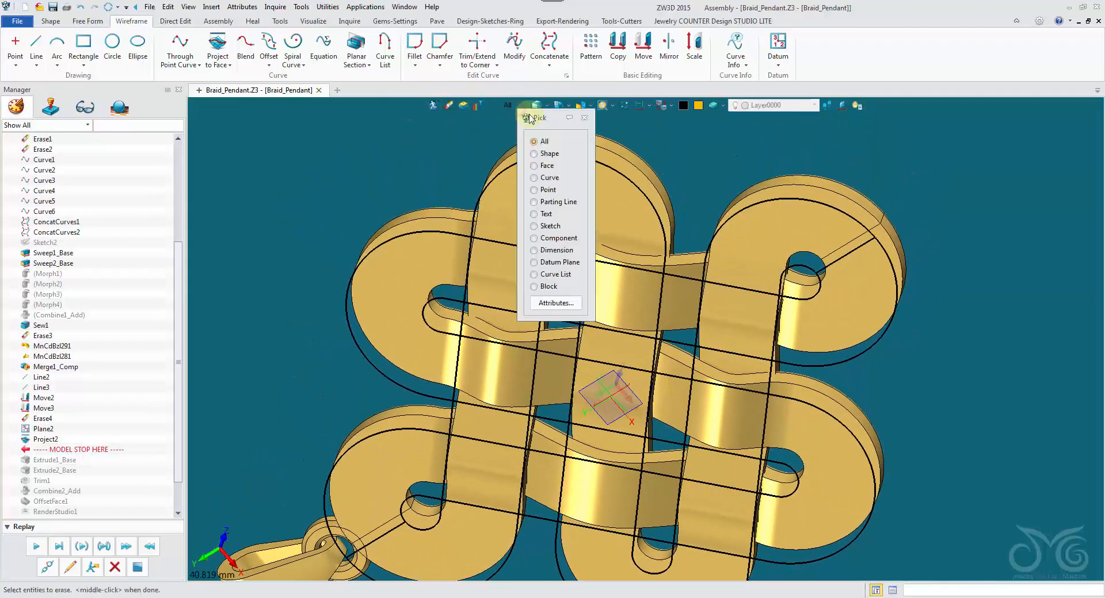
Erase the back faces of both braid strands, restricting the selection to faces
left_click(547, 166)
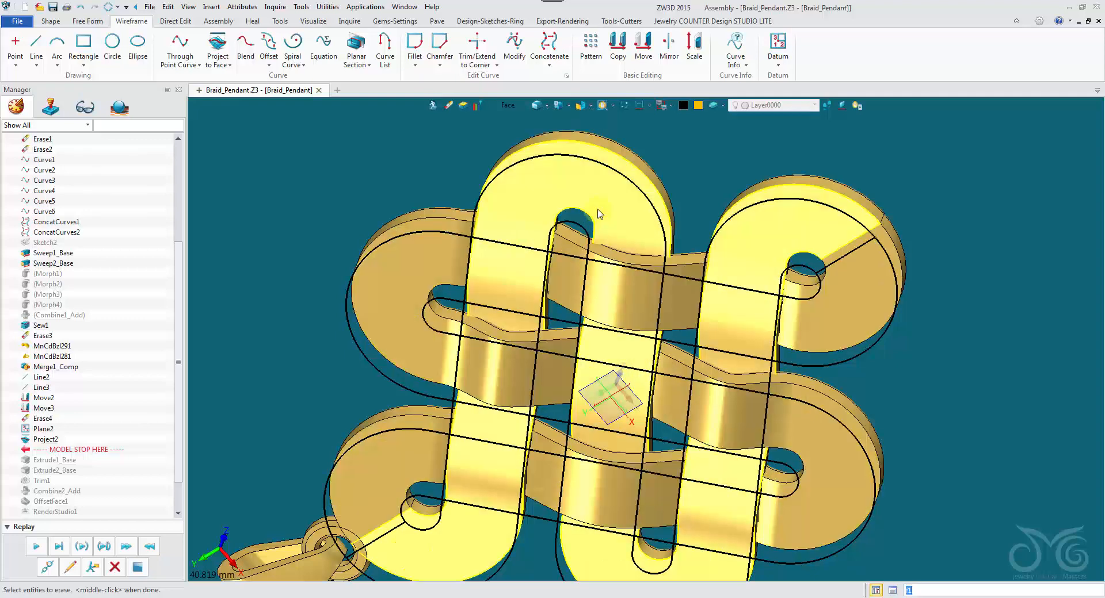
left_click(434, 258)
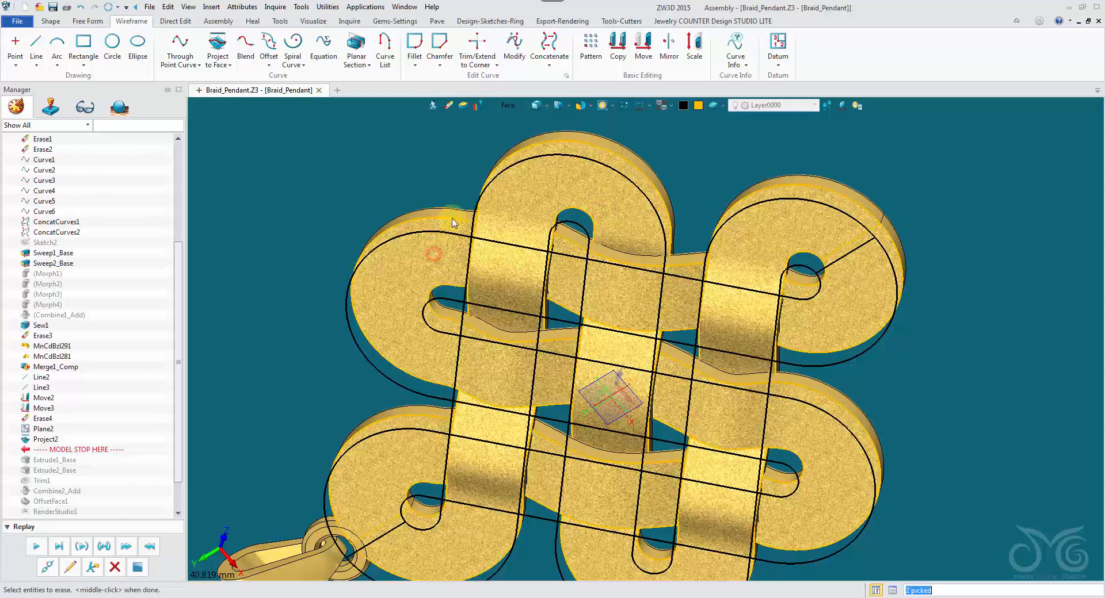
middle_click(406, 159)
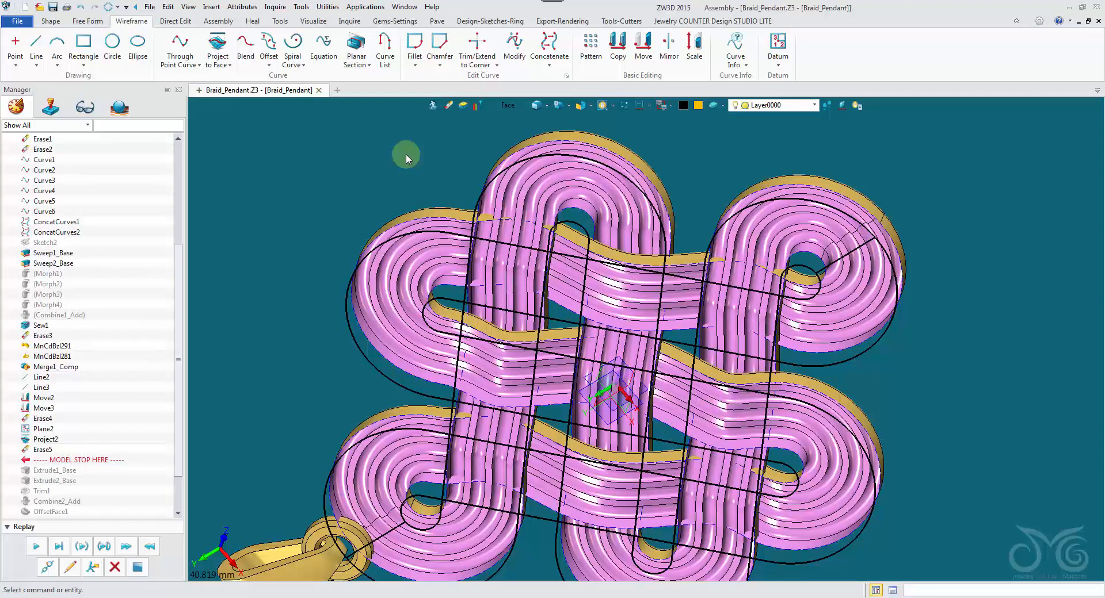
Loft a side wall from one strand's open back edge to its projected curve on the datum plane, with continuity set to None
right_click_drag(275, 157, 478, 351)
key("F12")
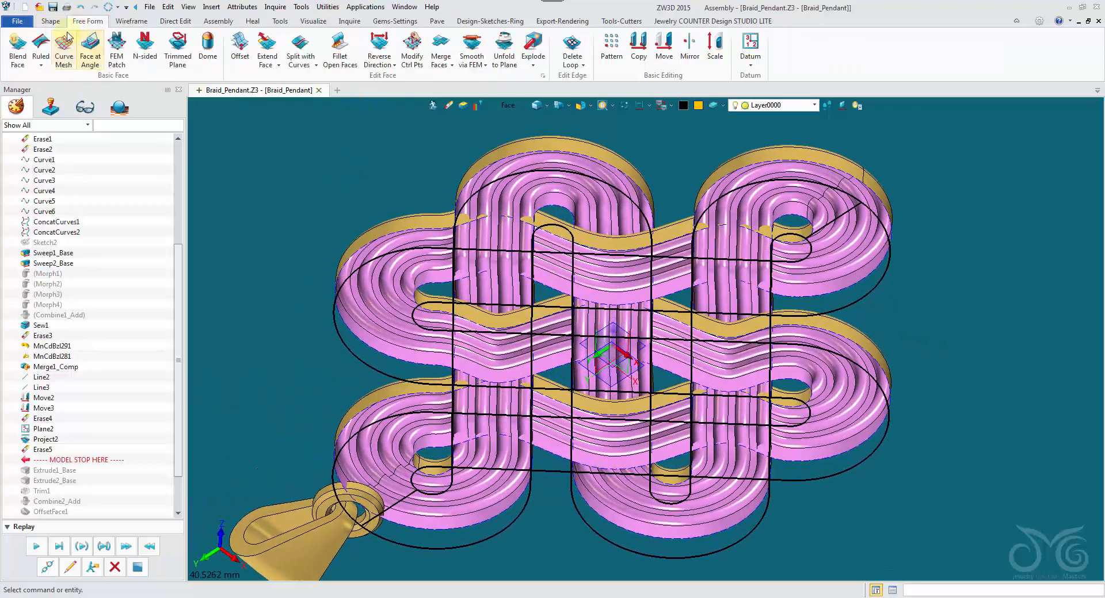
left_click(57, 23)
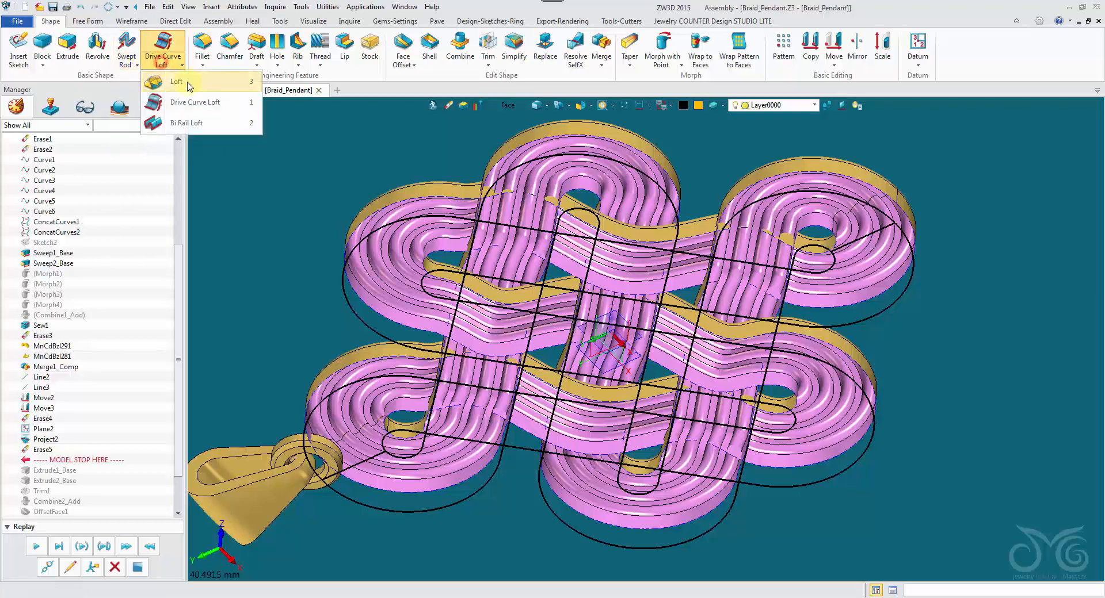
left_click(188, 89)
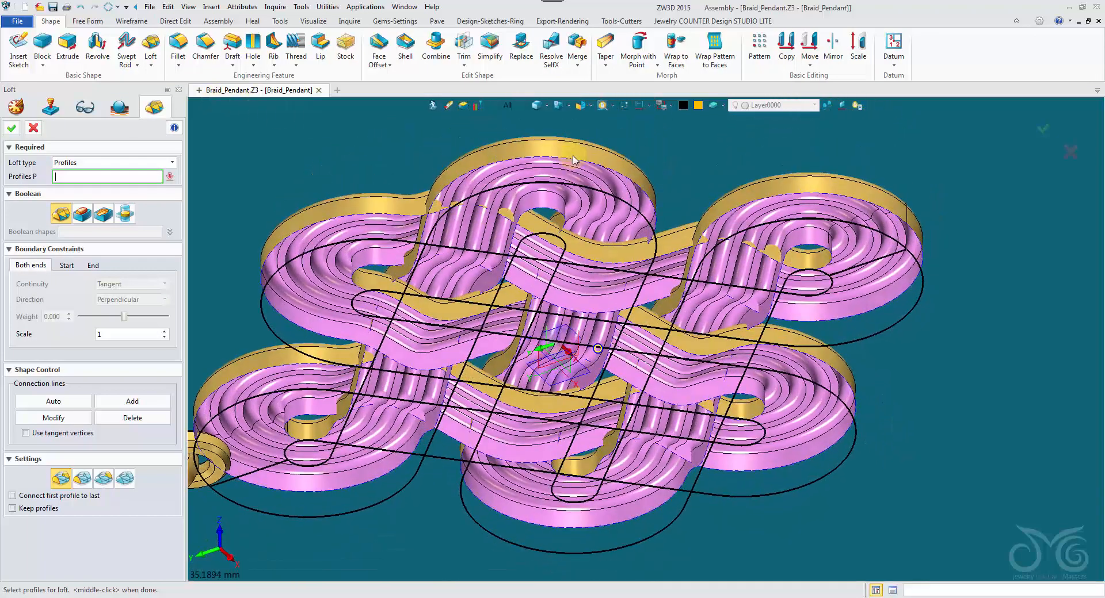
left_click(570, 187)
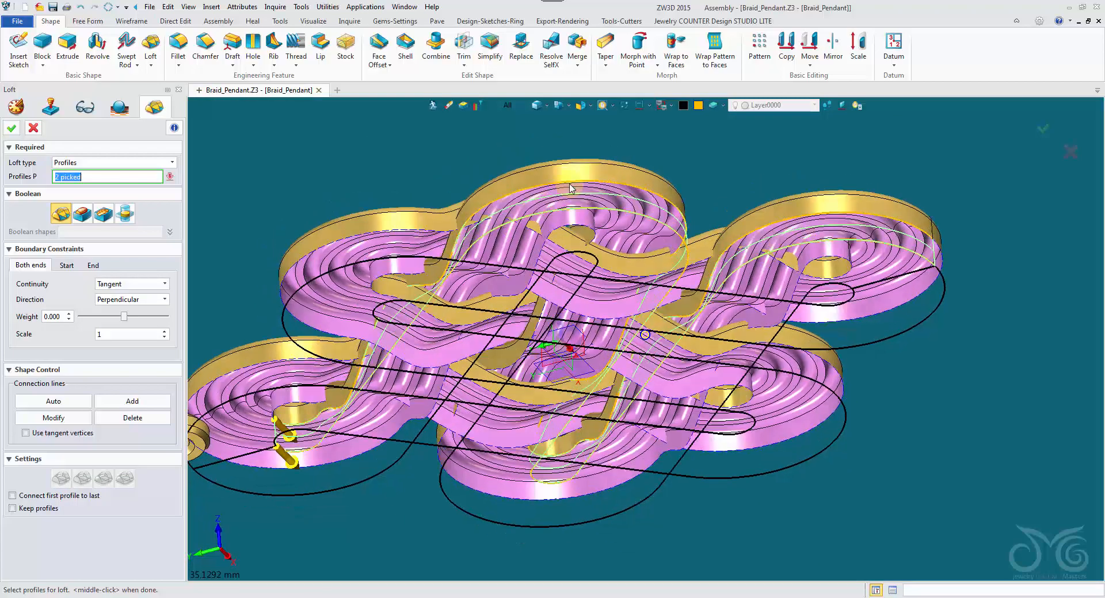
right_click_drag(433, 232, 232, 181)
scroll(232, 182, "down", 2)
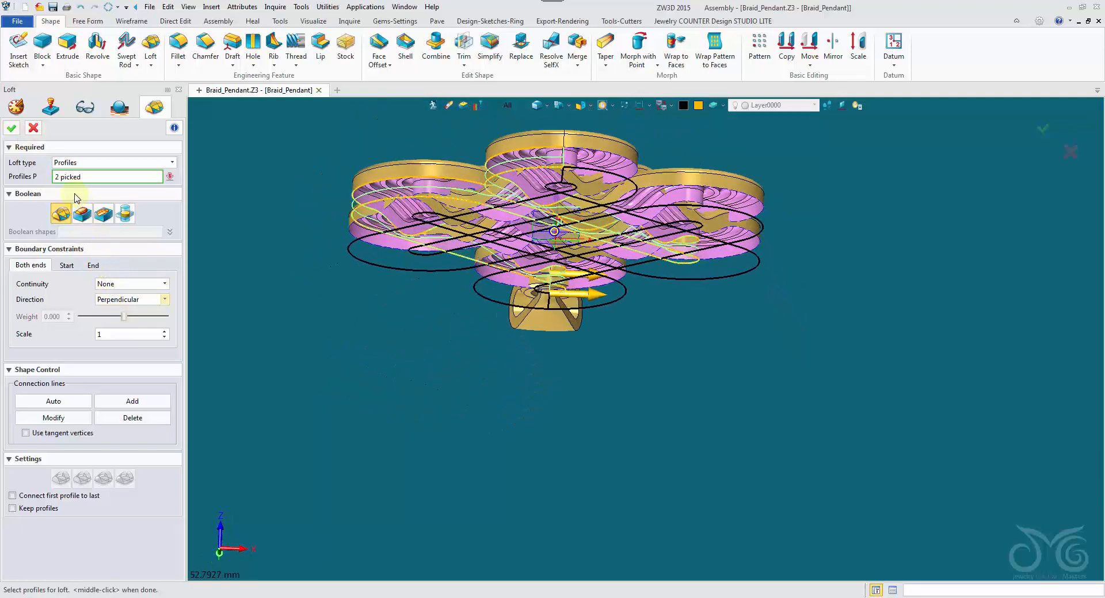
left_click(12, 128)
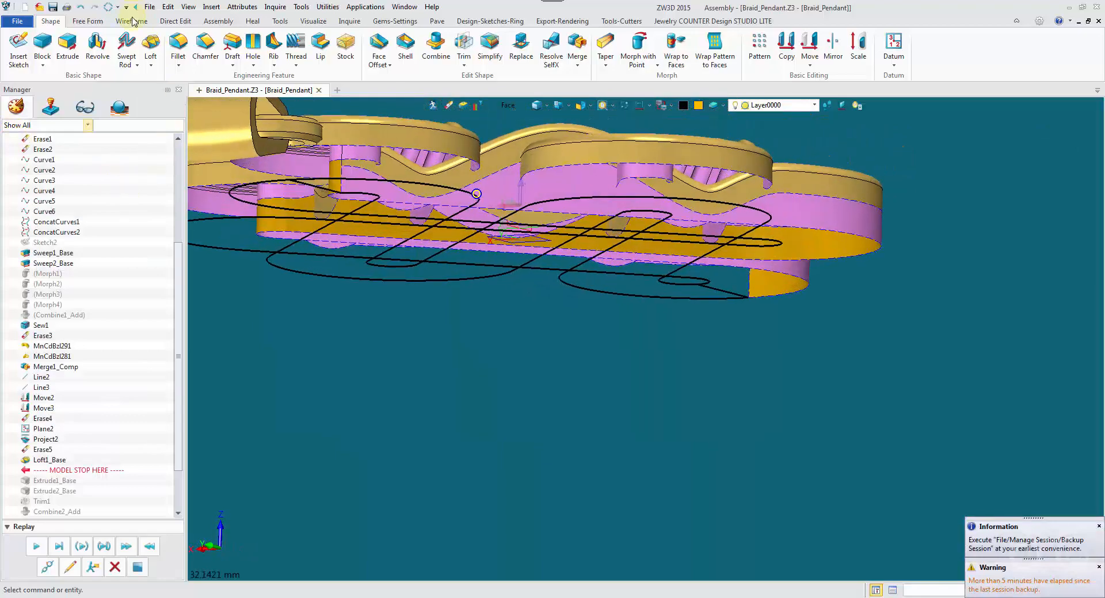
left_click(87, 22)
left_click(43, 46)
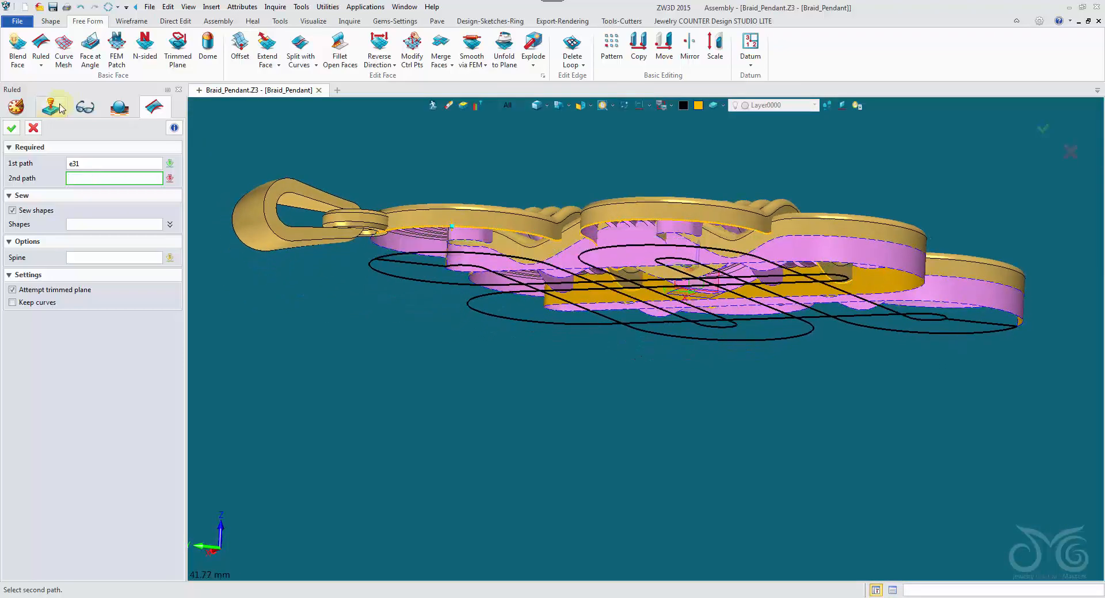
left_click(33, 128)
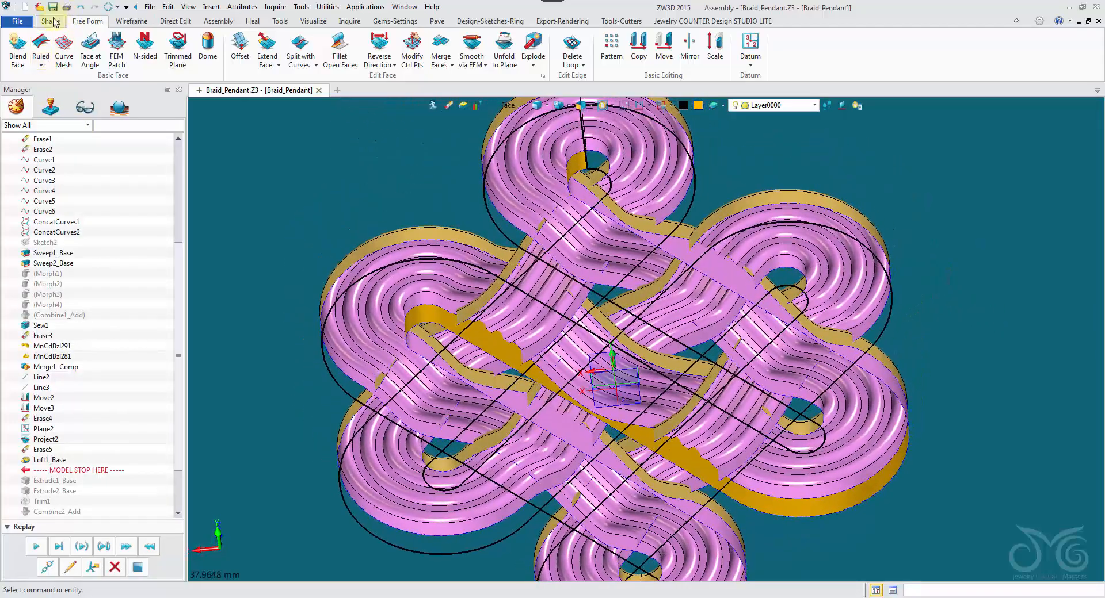
Loft a second side wall from an open strand back edge to its projected curve on the datum plane
left_click(50, 20)
left_click(151, 46)
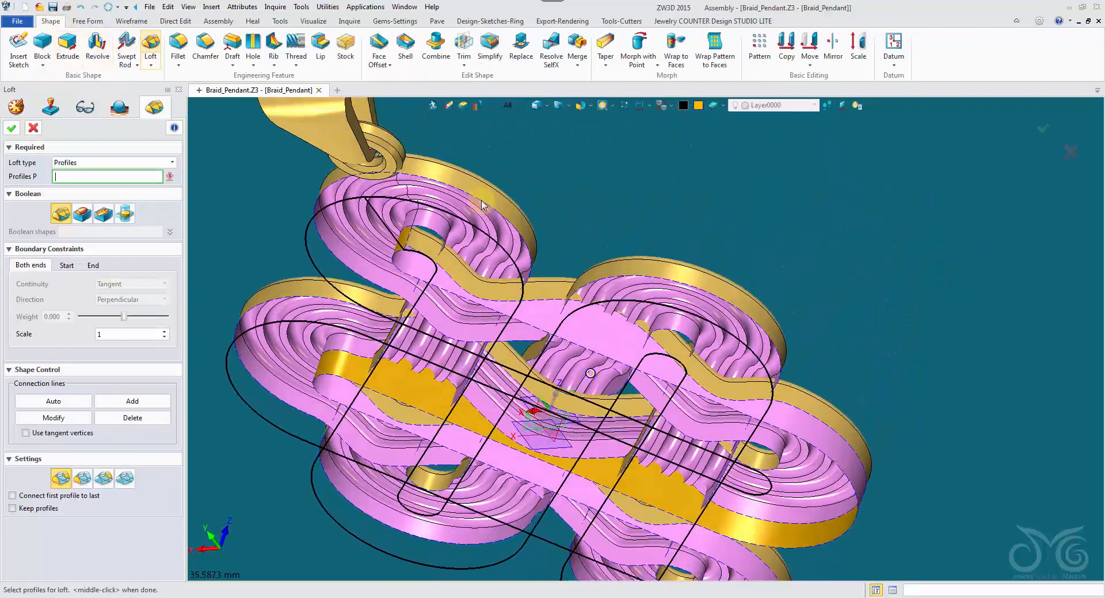
left_click(410, 229)
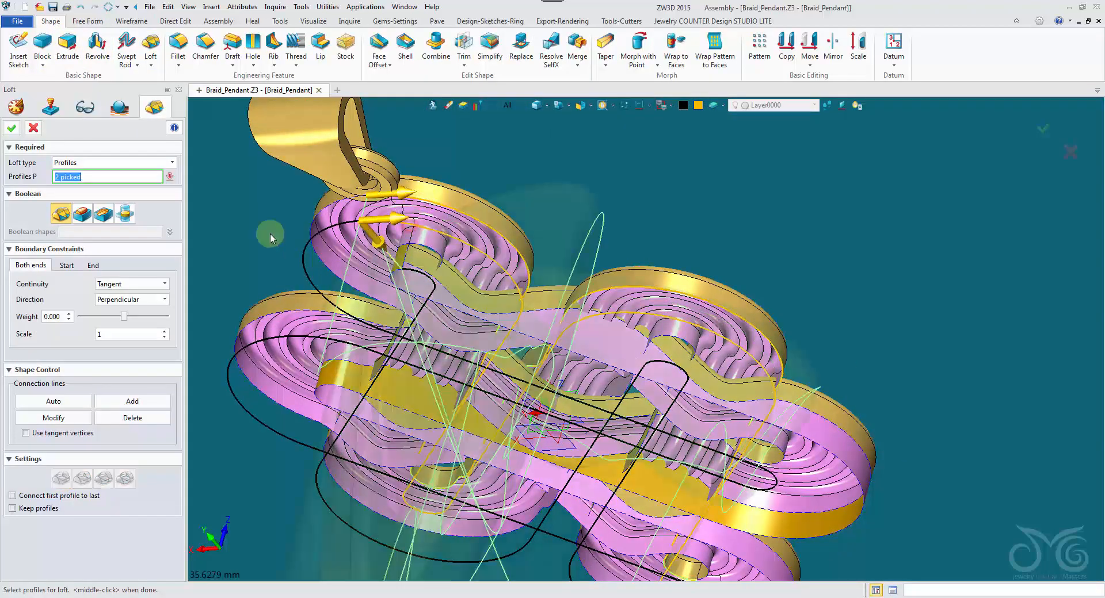
left_click(12, 128)
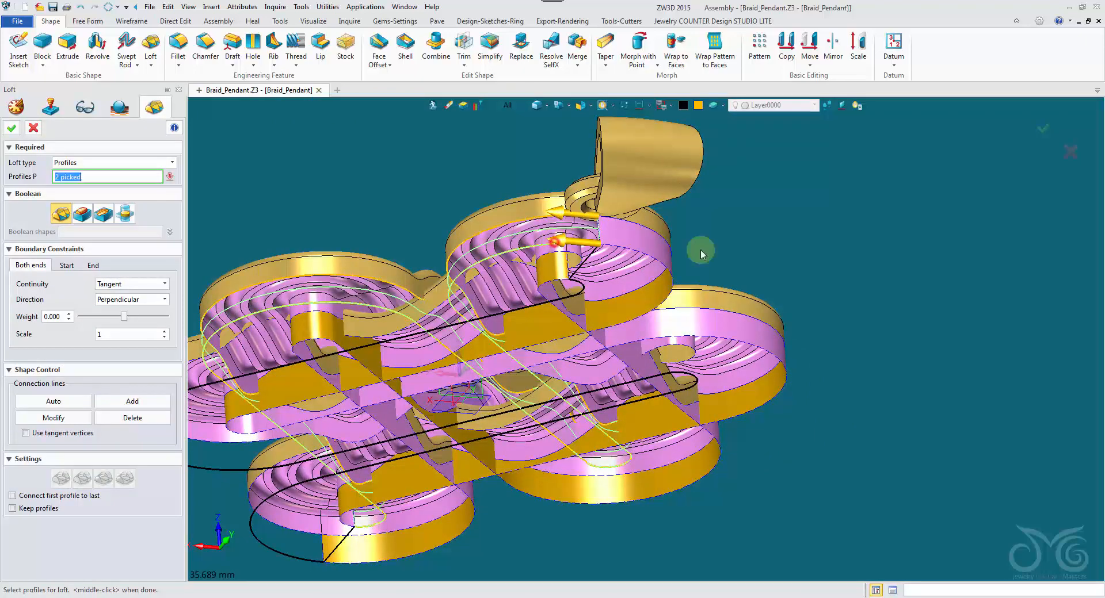
Loft the two remaining side walls from the open strand back edges to their projected curves
middle_click(751, 228)
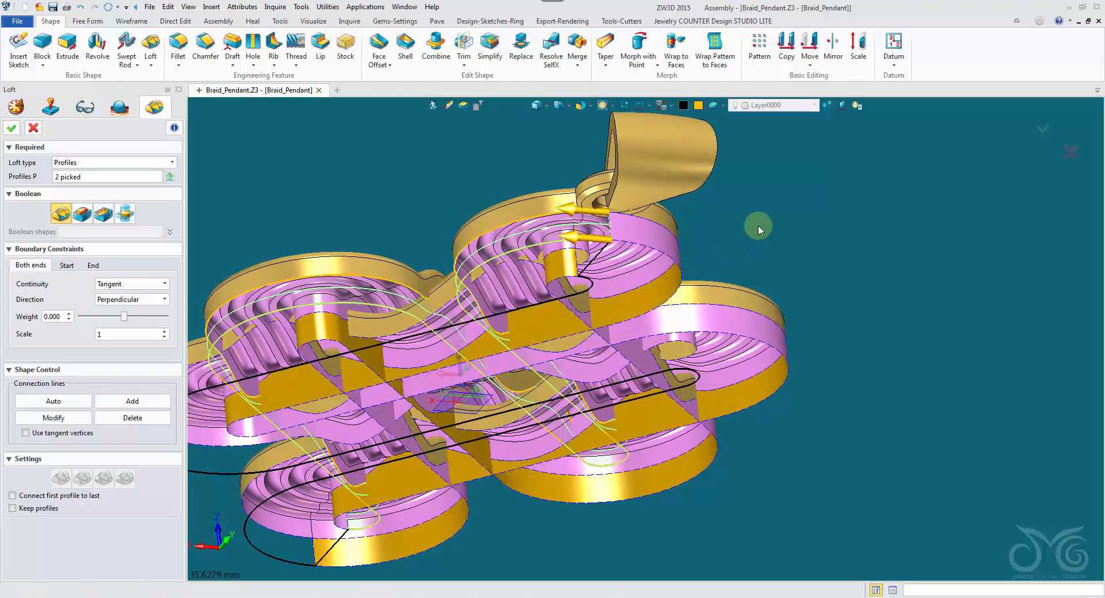
right_click_drag(755, 227, 552, 469)
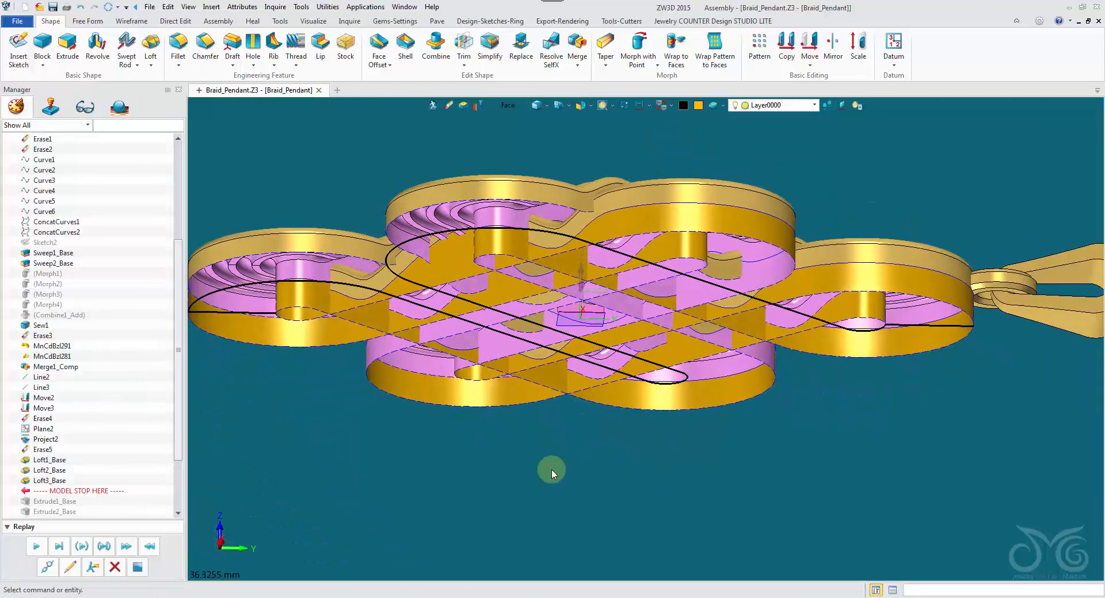
middle_click(551, 469)
right_click_drag(632, 309, 582, 253)
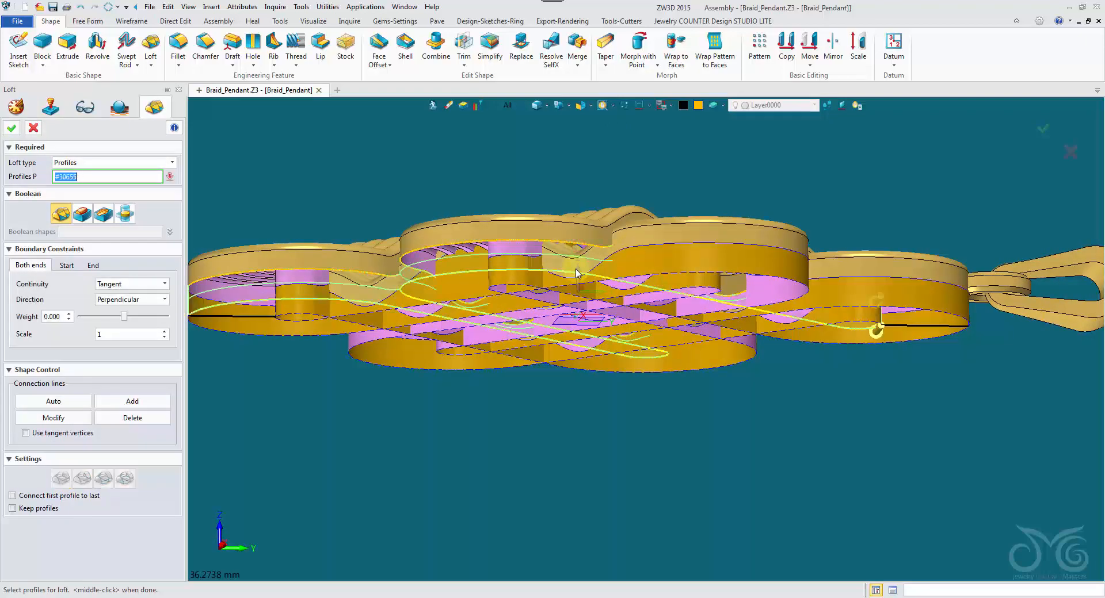
left_click(15, 127)
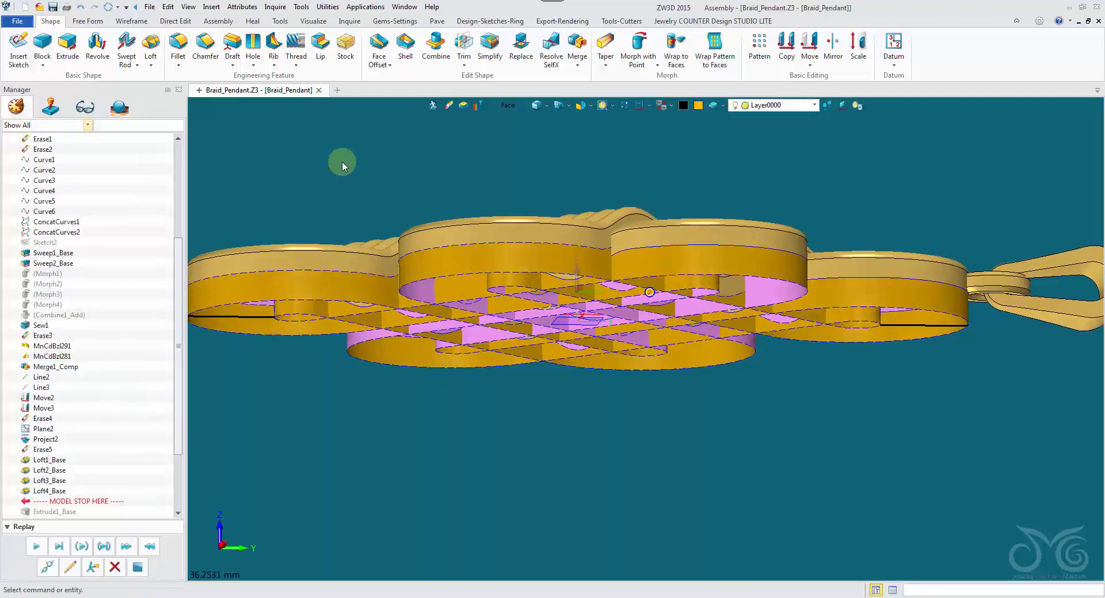
right_click_drag(342, 163, 374, 223)
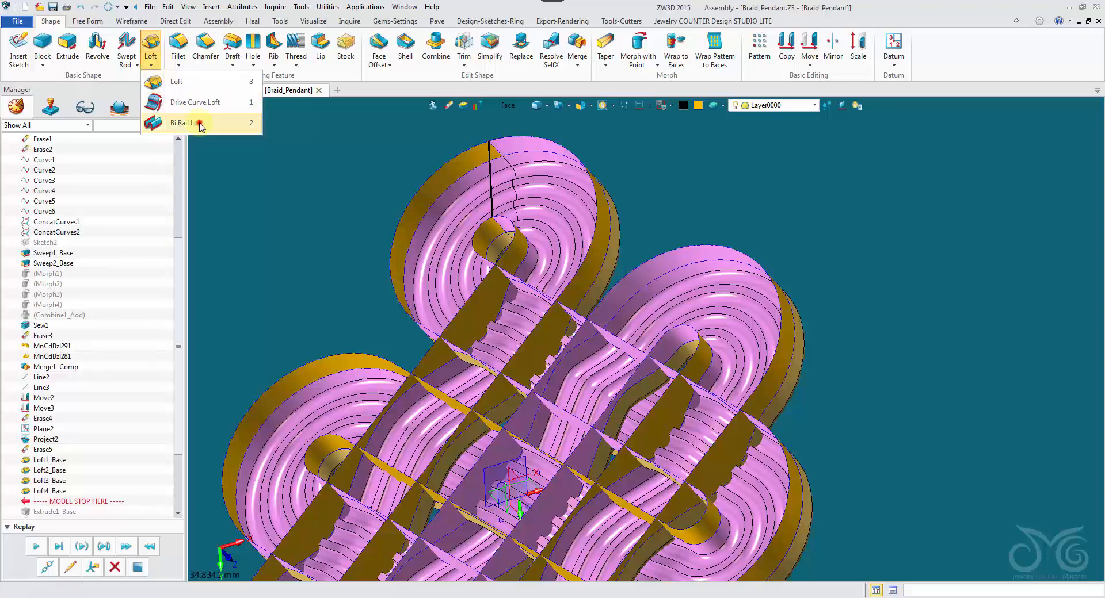
left_click(184, 123)
scroll(394, 151, "up", 3)
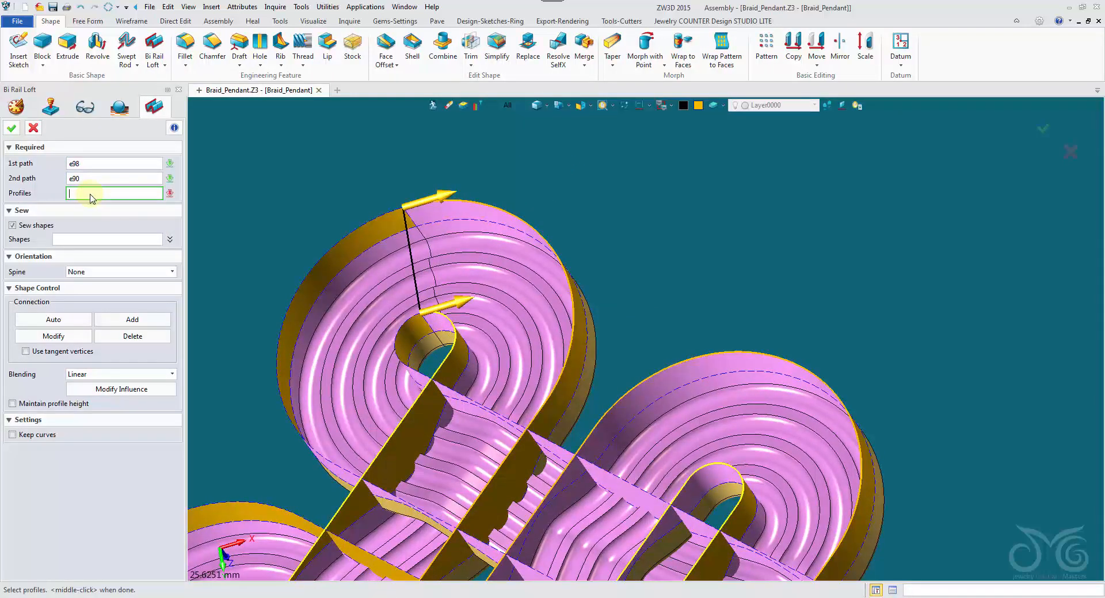
left_click(406, 233)
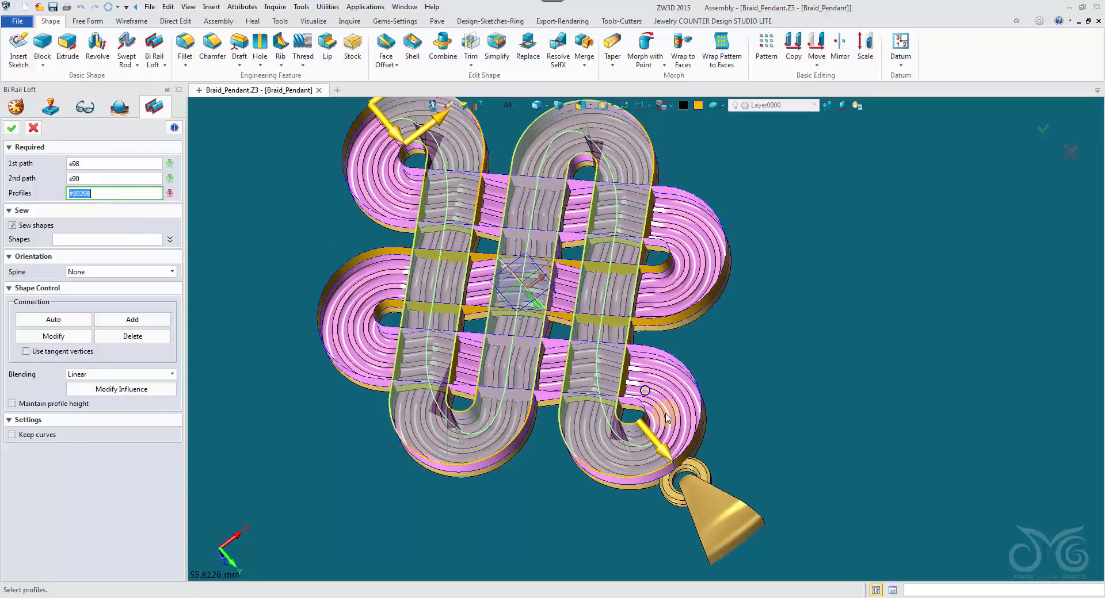
left_click(33, 129)
Close one strand's flat back with a ruled face between the outer and inner lower edges of its side walls
left_click(93, 21)
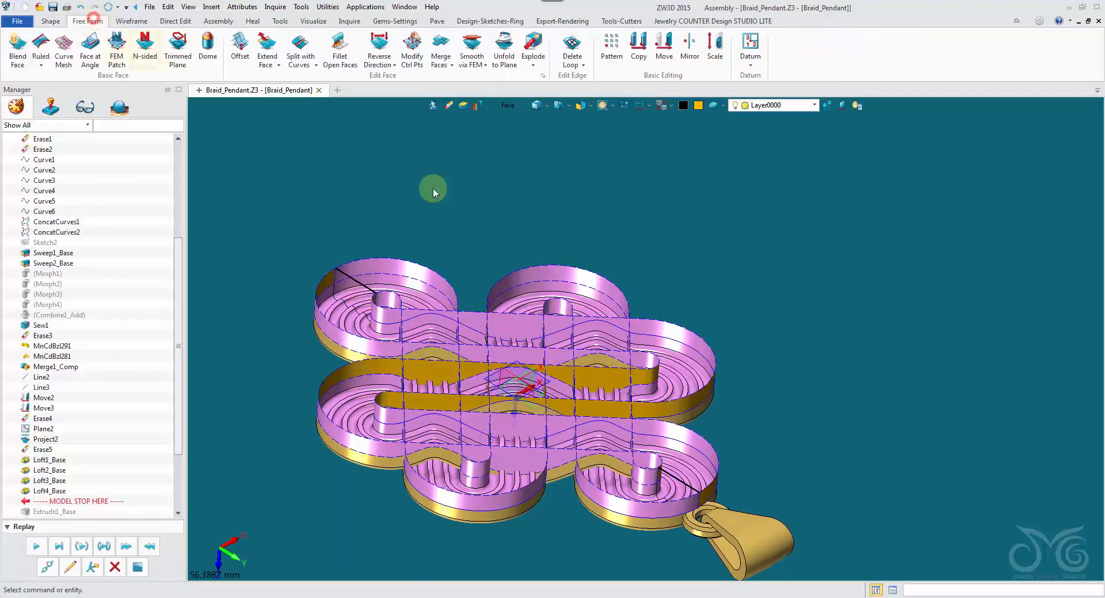
left_click(41, 43)
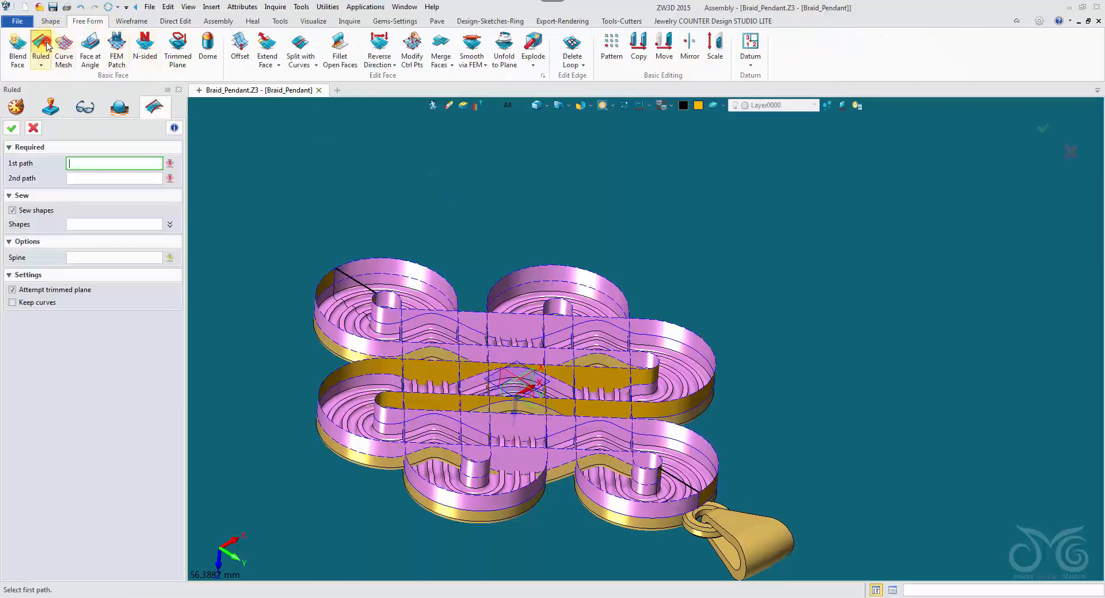
scroll(402, 276, "up", 4)
left_click(272, 257)
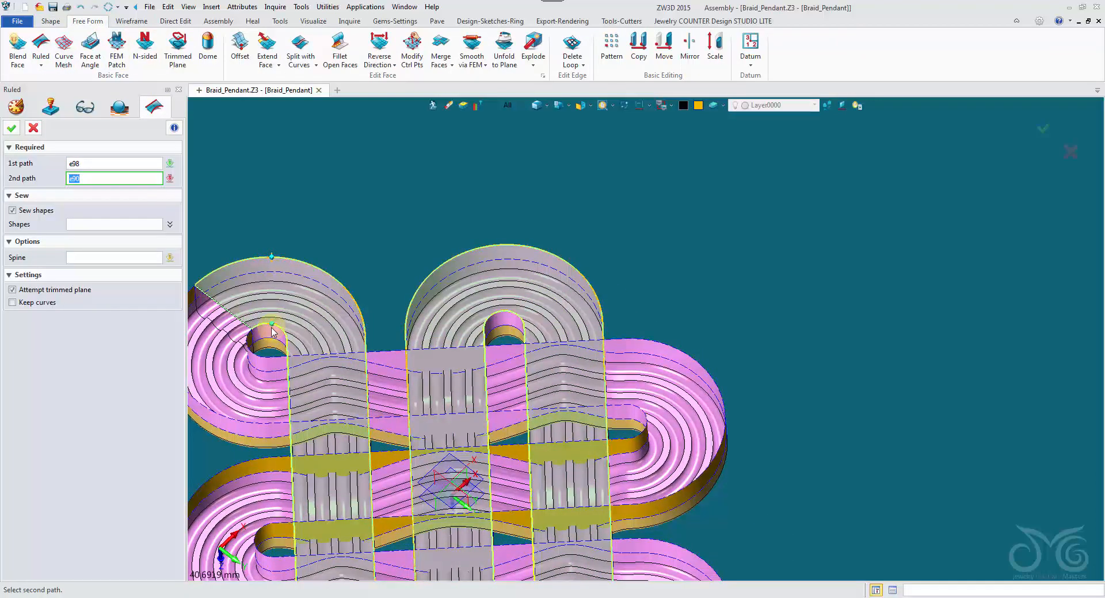
left_click(273, 329)
scroll(273, 329, "down", 4)
right_click_drag(273, 323, 270, 309)
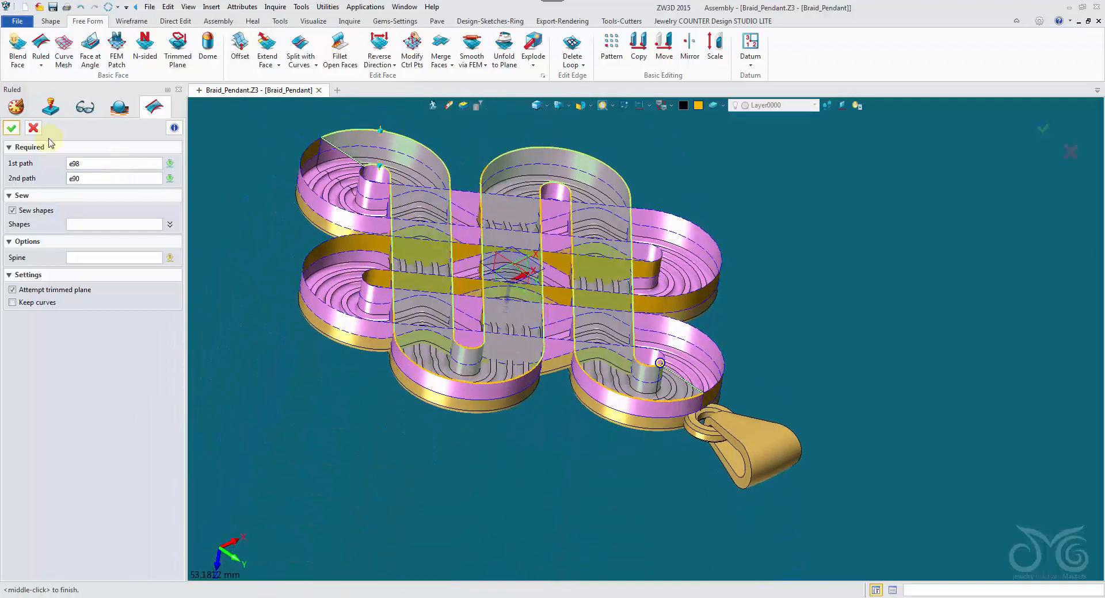
left_click(10, 129)
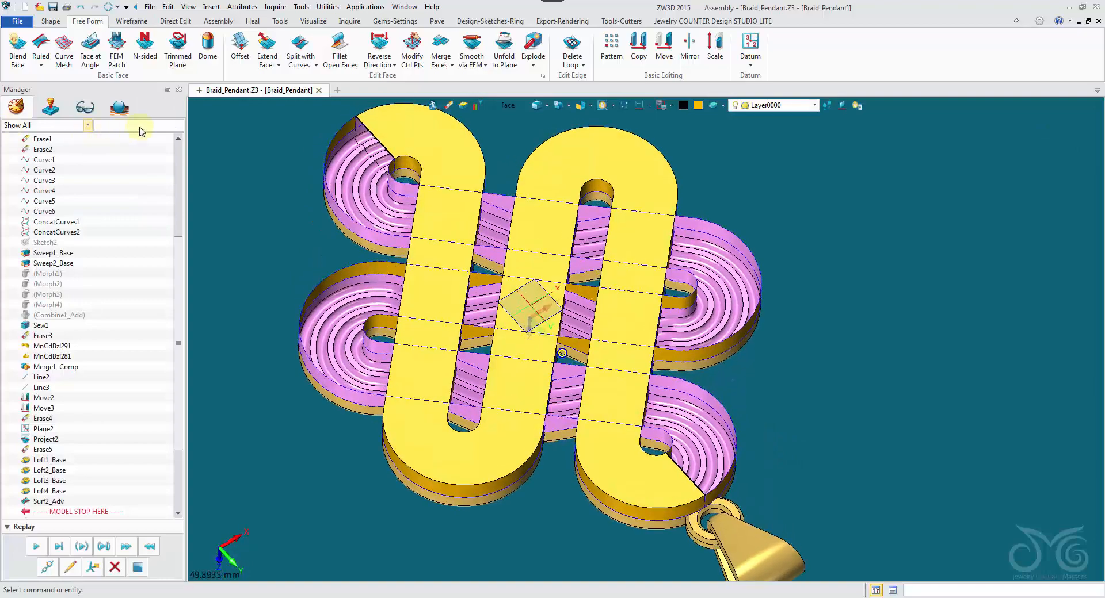
Close the other strand's flat back with an N-sided patch bounded by its wall edges and end edges
left_click(144, 58)
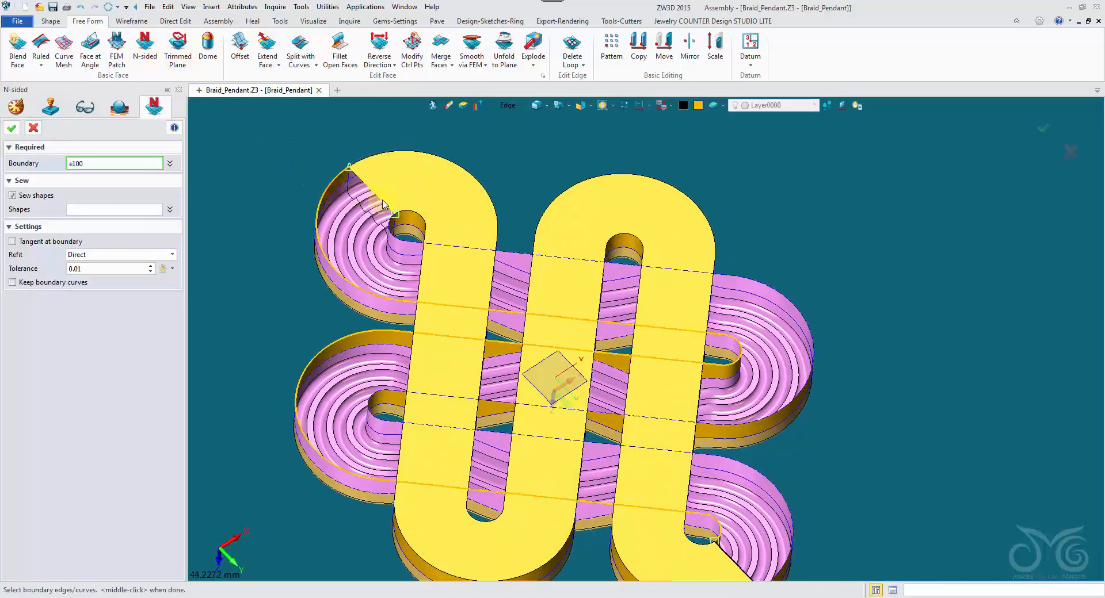
left_click(397, 237)
right_click_drag(648, 349, 640, 311)
middle_click_drag(716, 498, 720, 414)
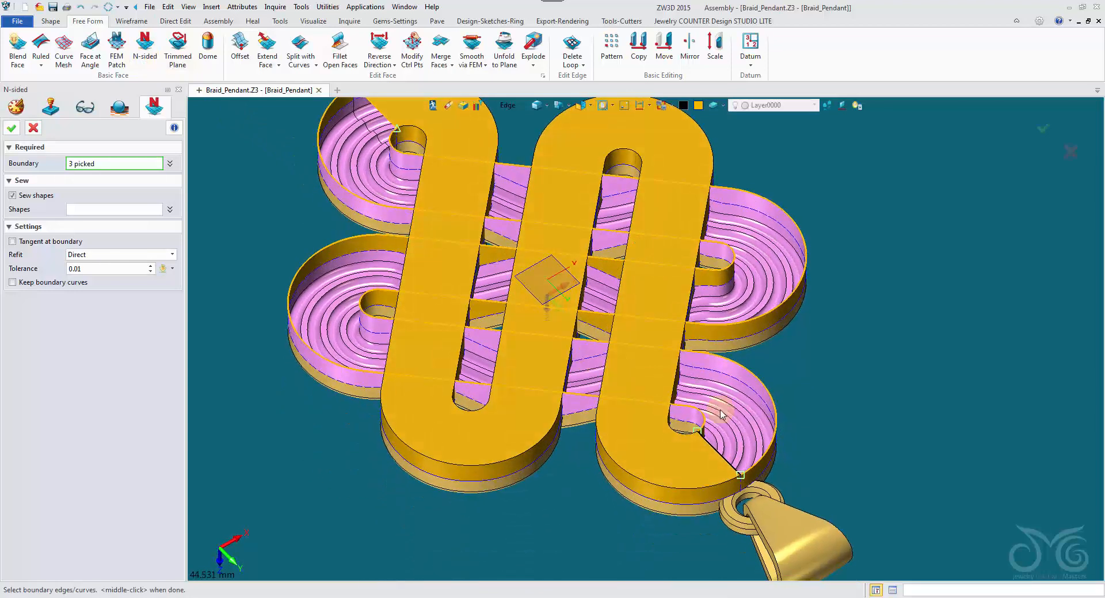
left_click(12, 128)
Restrict the selection to shapes and examine the braid top and the new flat backing as separate shapes
right_click_drag(637, 340, 504, 315)
left_click(512, 105)
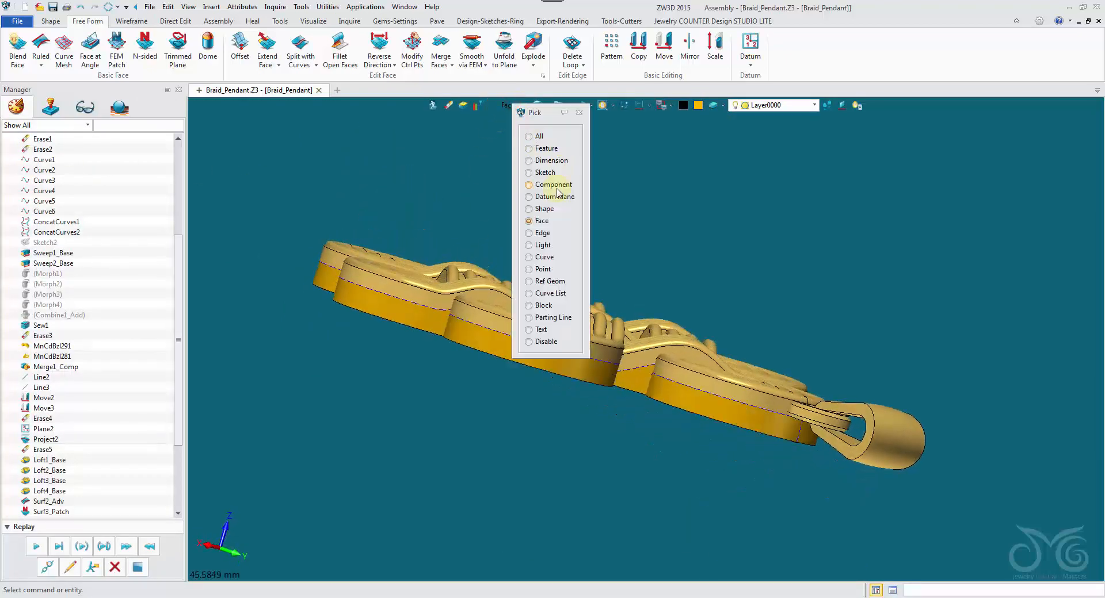
left_click(544, 209)
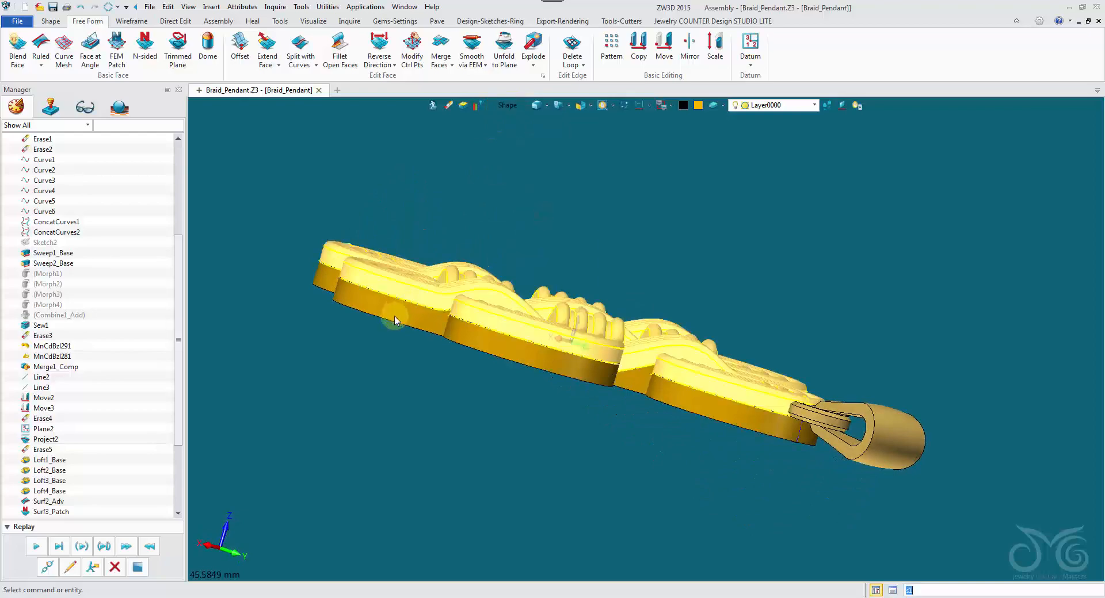
scroll(543, 286, "up", 3)
scroll(543, 286, "up", 2)
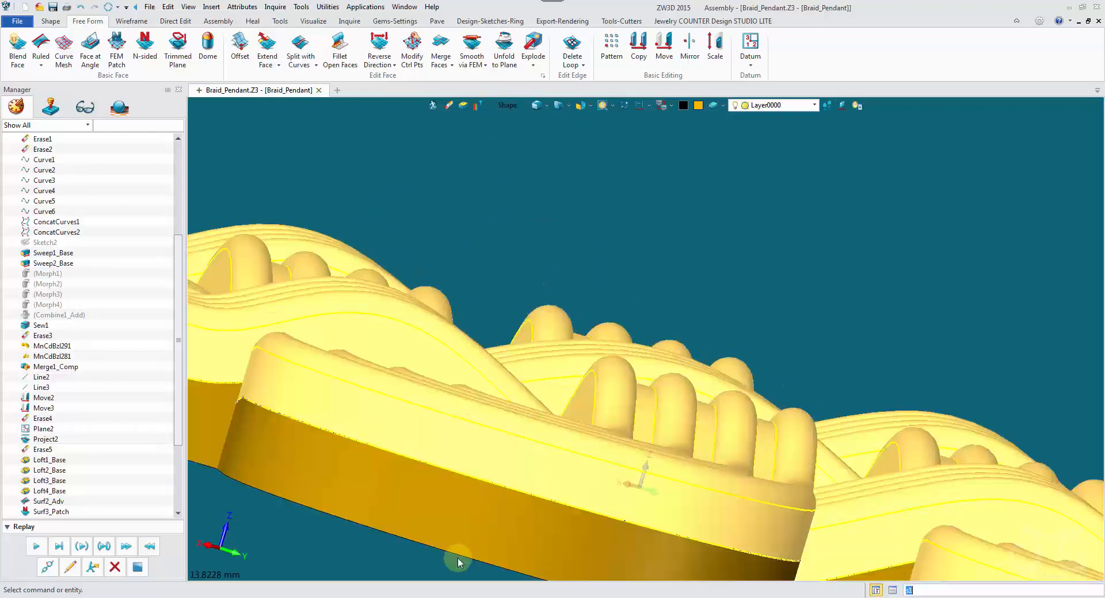
right_click_drag(457, 563, 208, 27)
scroll(412, 520, "down", 2)
scroll(425, 288, "down", 2)
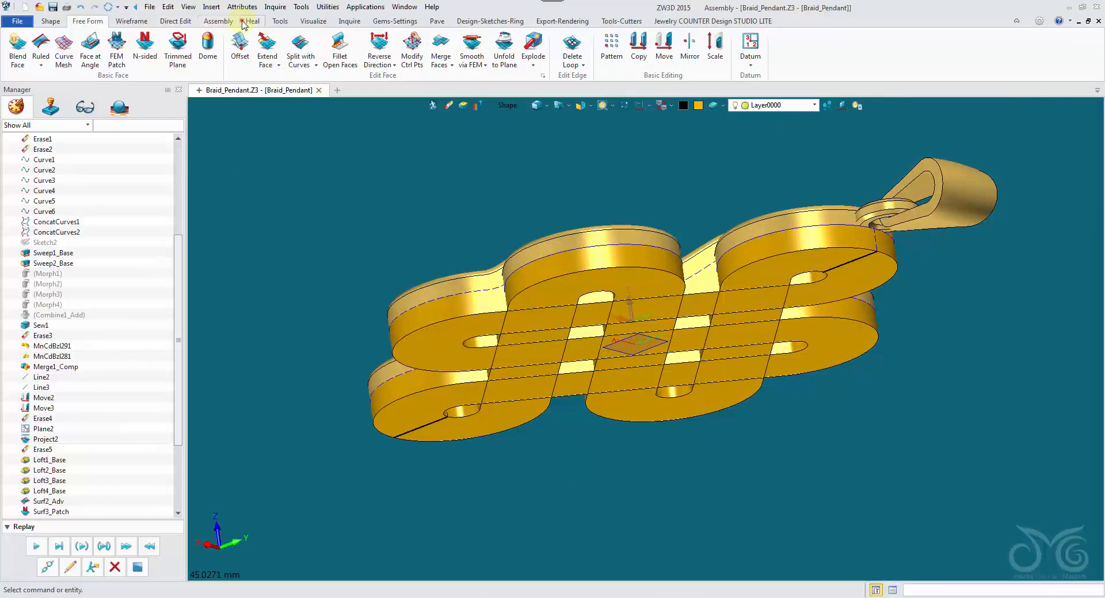
Sew the braid top and the flat backing together with a tolerance of 0.01 and multiple edge matching enabled
left_click(326, 51)
left_click(564, 241)
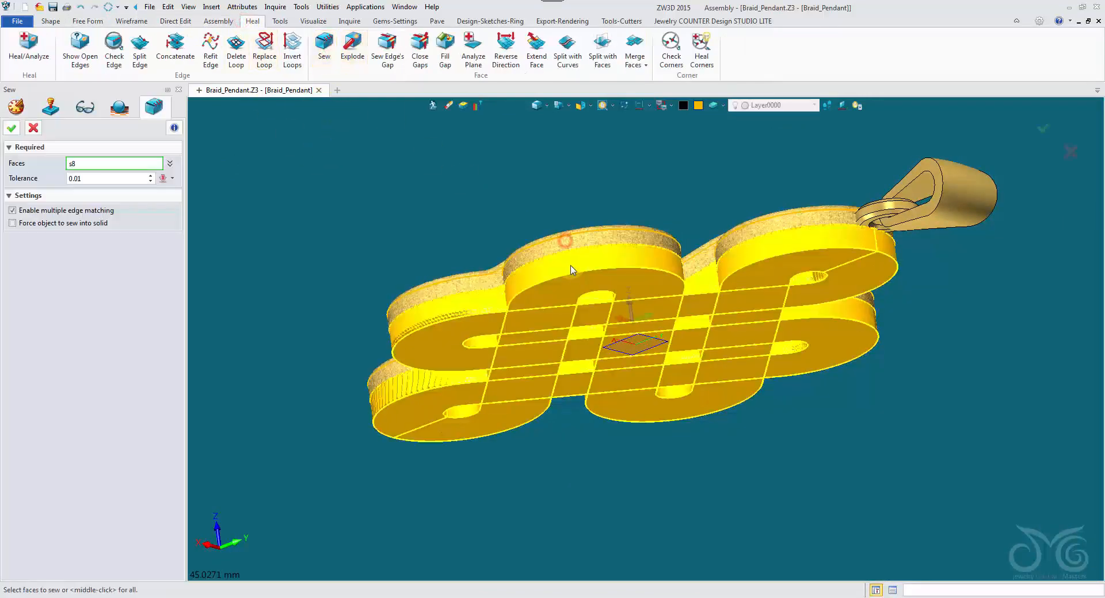
left_click(569, 264)
right_click_drag(568, 265, 69, 135)
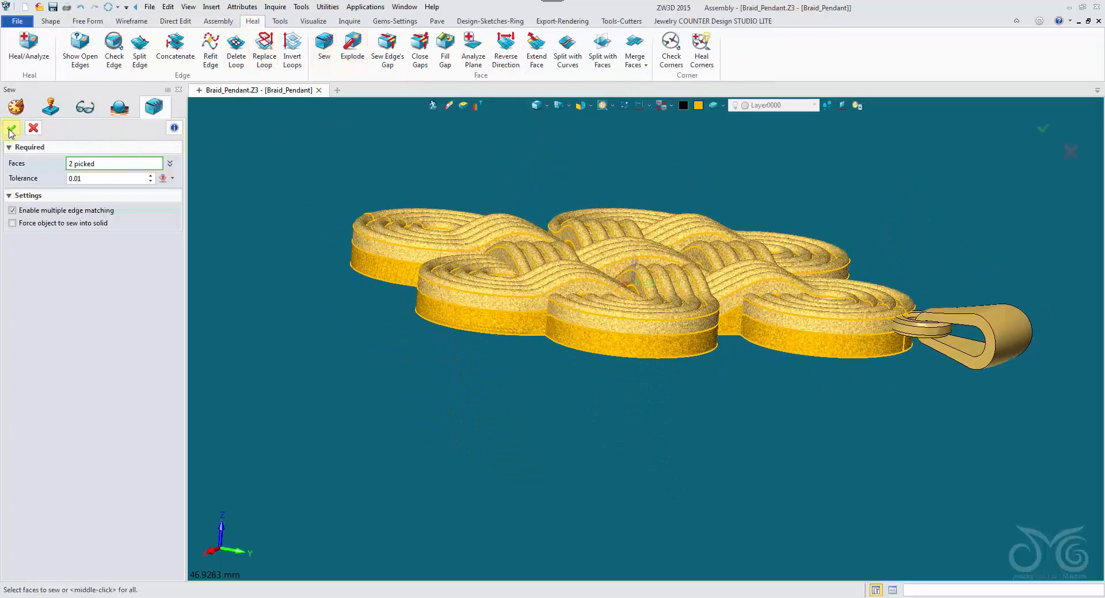
left_click(10, 129)
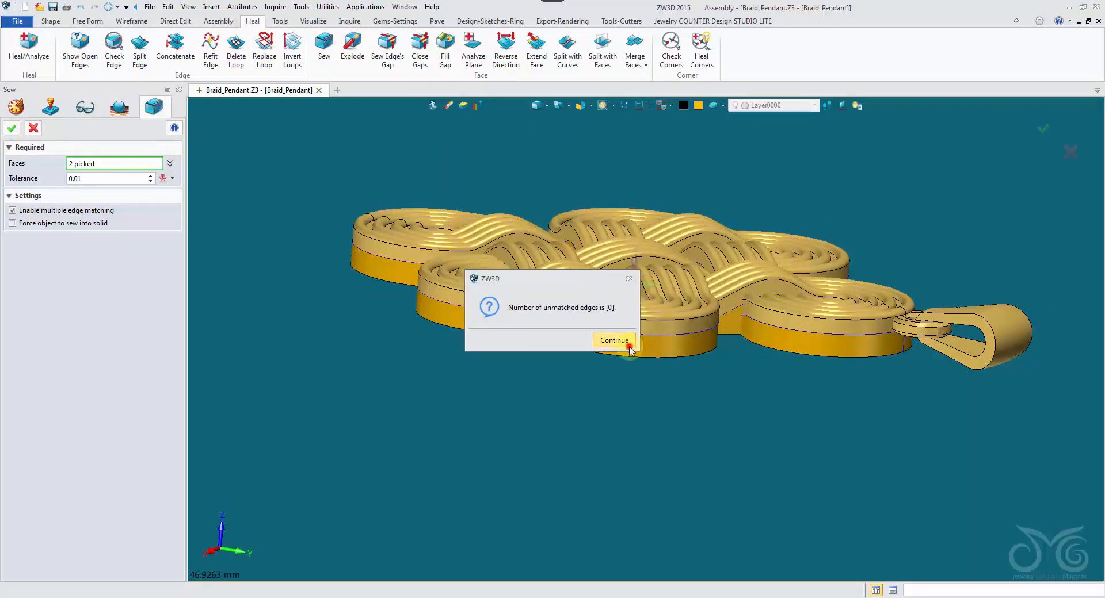
right_click_drag(630, 351, 549, 219)
Apply the gold face color RGB 255, 215, 105 to the whole sewn braid body
left_click(538, 217)
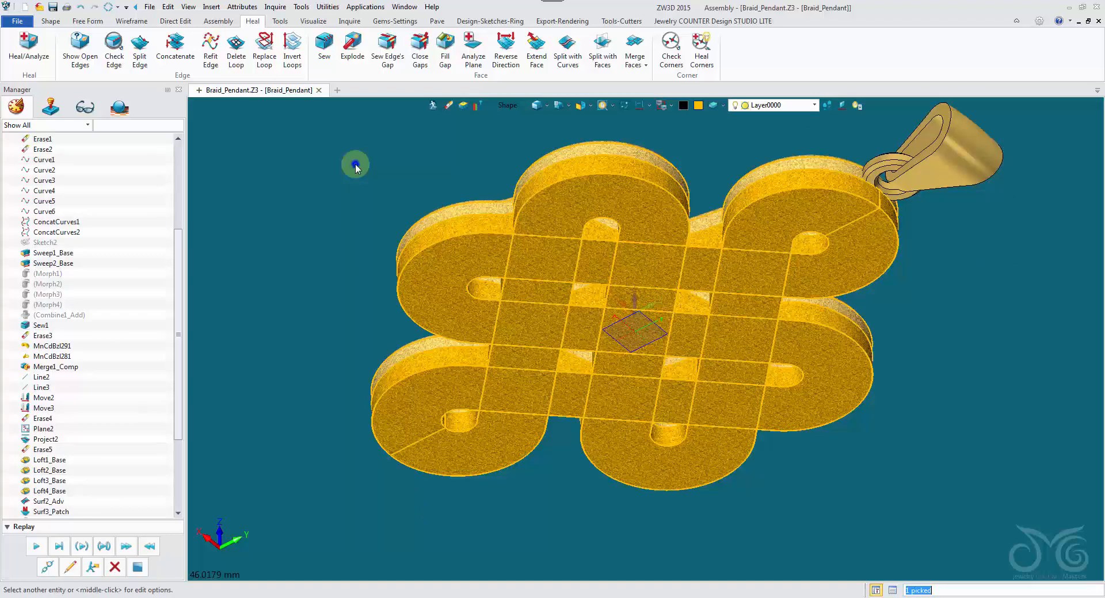
right_click(355, 165)
left_click(387, 339)
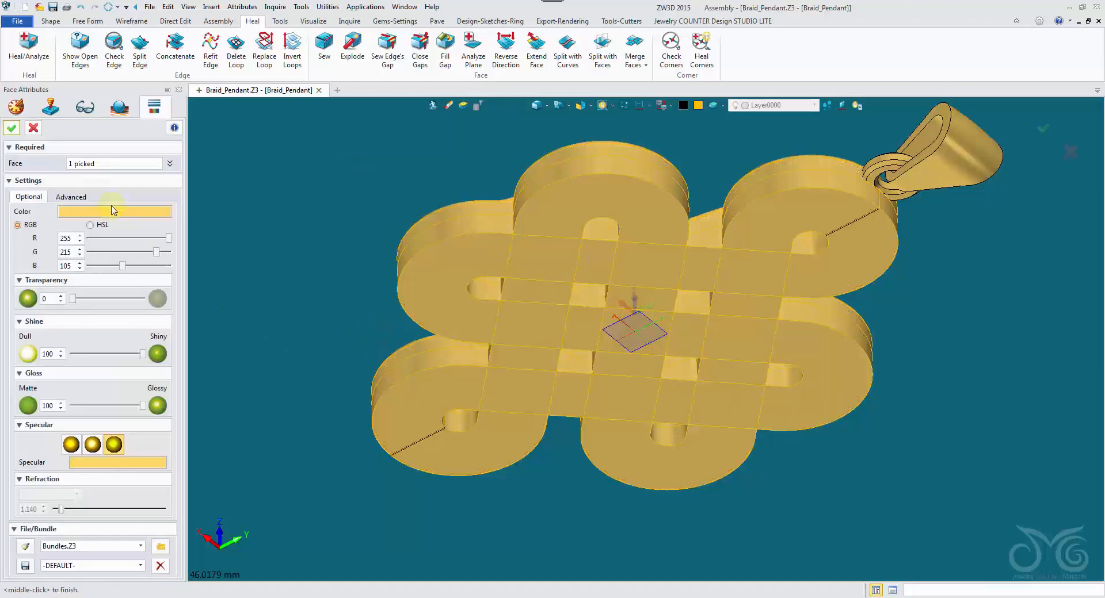
left_click(12, 128)
right_click_drag(501, 190, 403, 144)
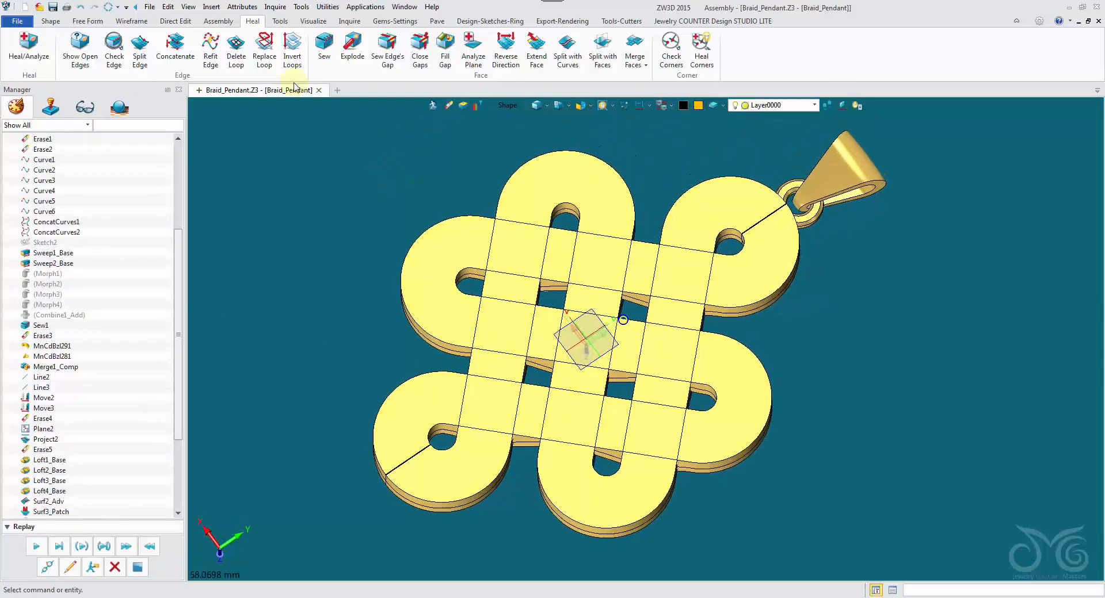
right_click_drag(295, 86, 113, 127)
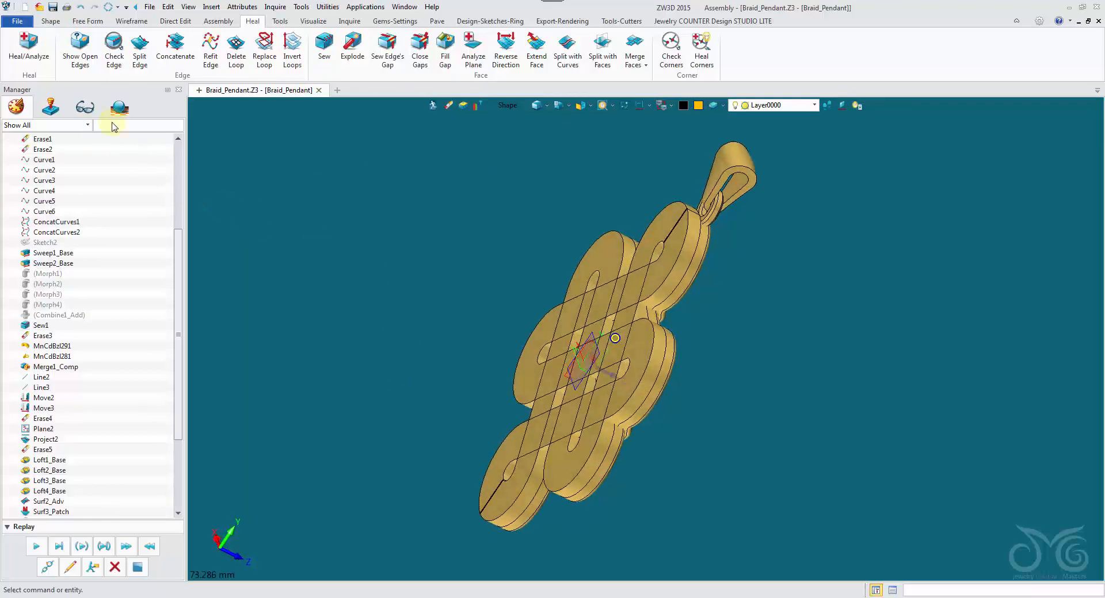